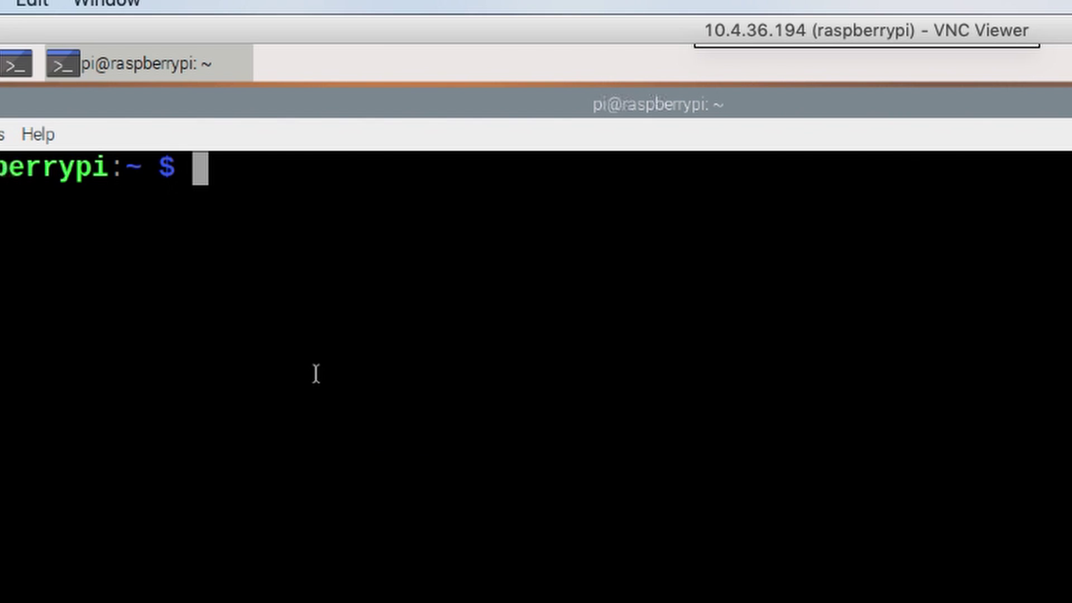
Step: Install the yad package with sudo apt-get install yad and check the version line in the output
text(sudo )
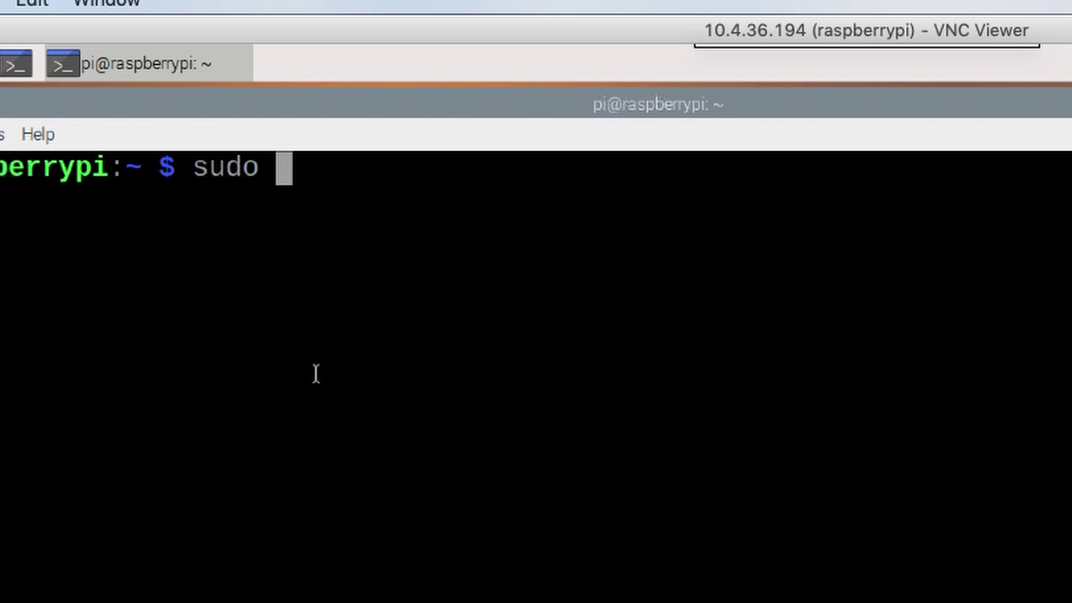
text(apt-g)
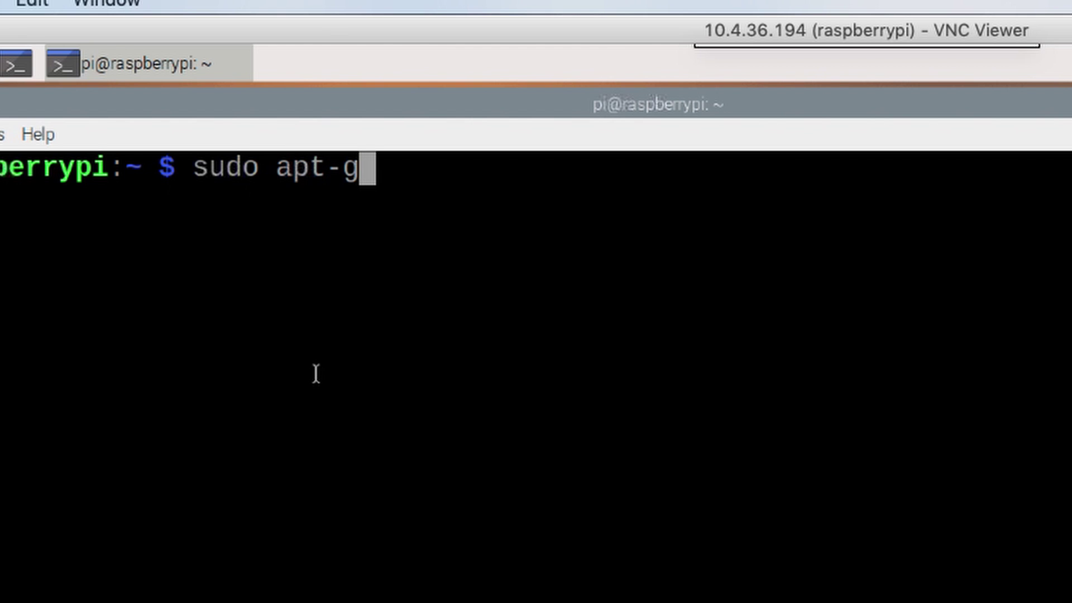
text(et install yad)
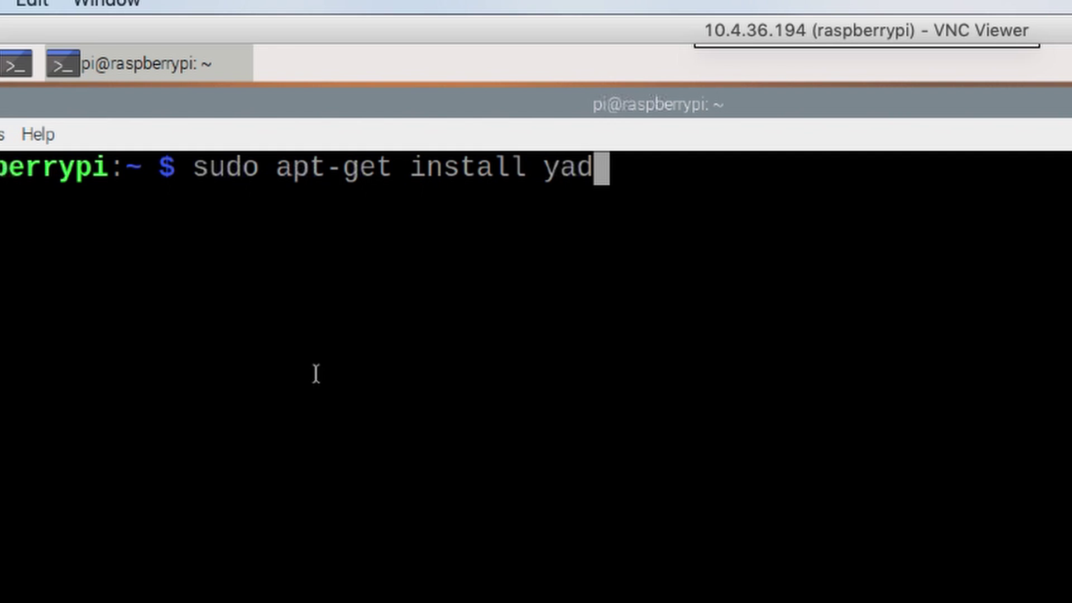
key(Return)
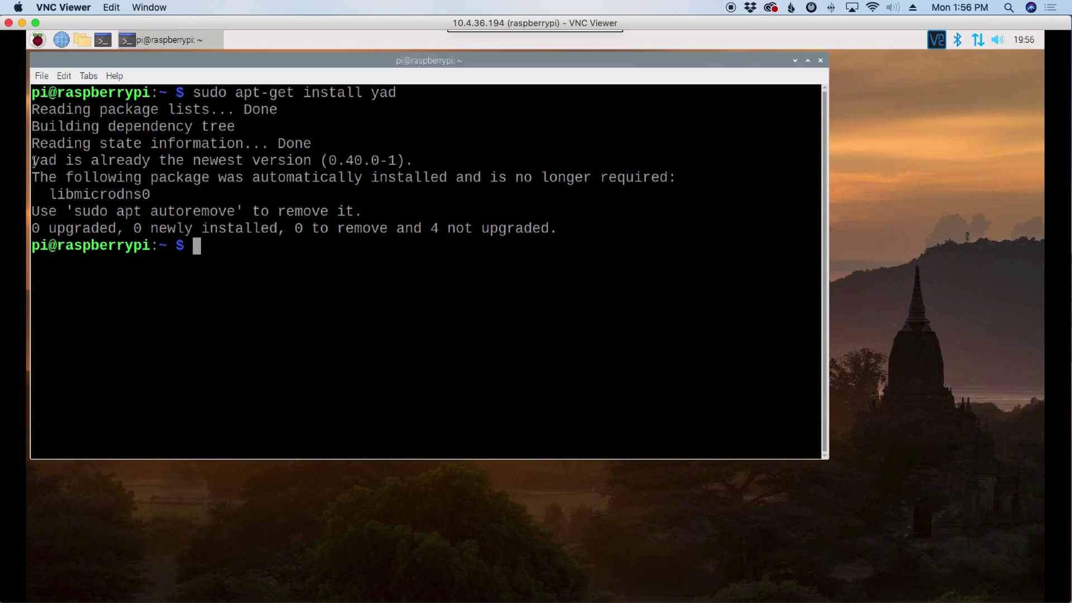
drag(33, 161, 419, 163)
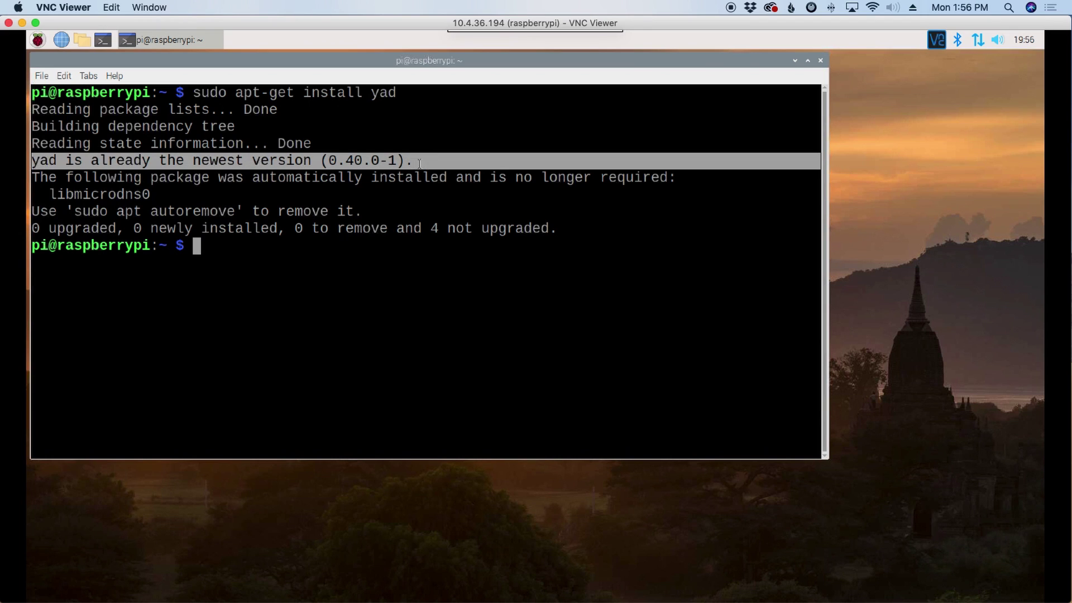
click(198, 249)
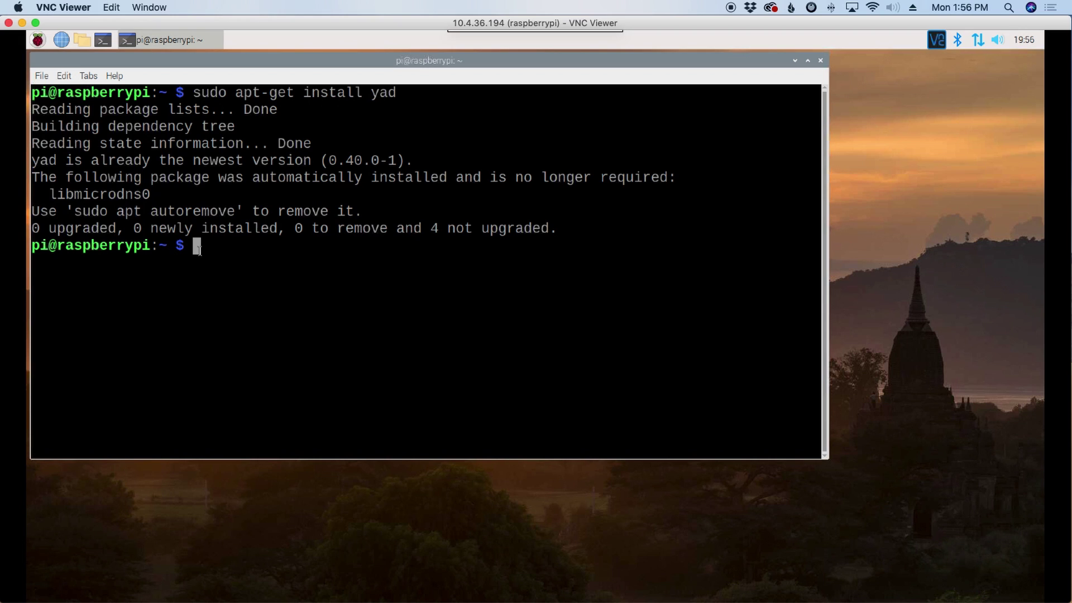
Step: Install the jq package with sudo apt-get install jq
text(sudo apt)
text(-get install)
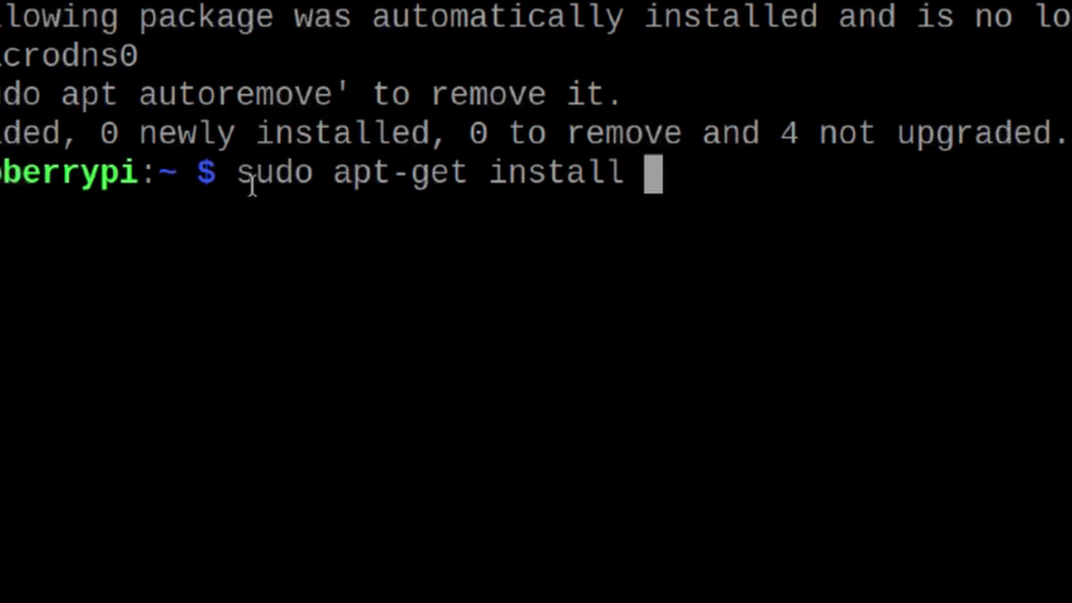
text( jq)
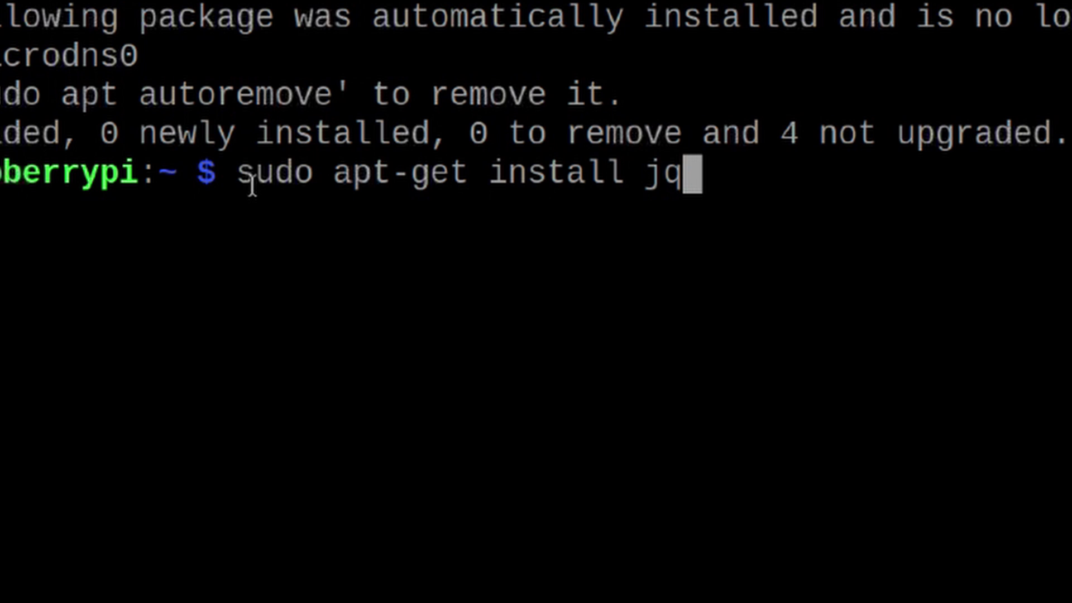
key(Return)
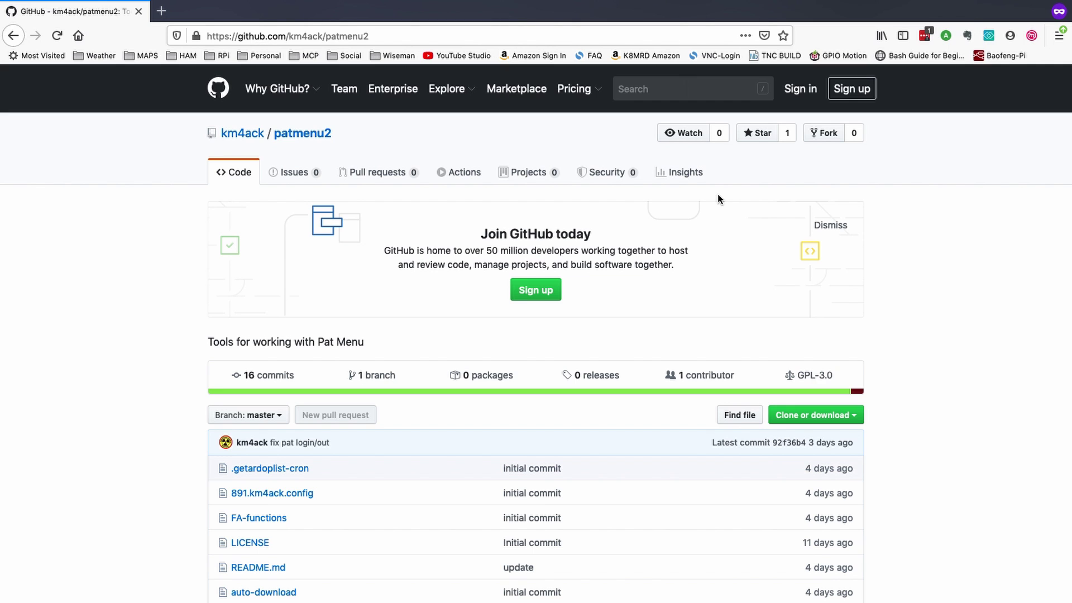
Step: In the browser, copy the git clone install command from the README of the patmenu2 GitHub page
scroll(718, 195, down, 20)
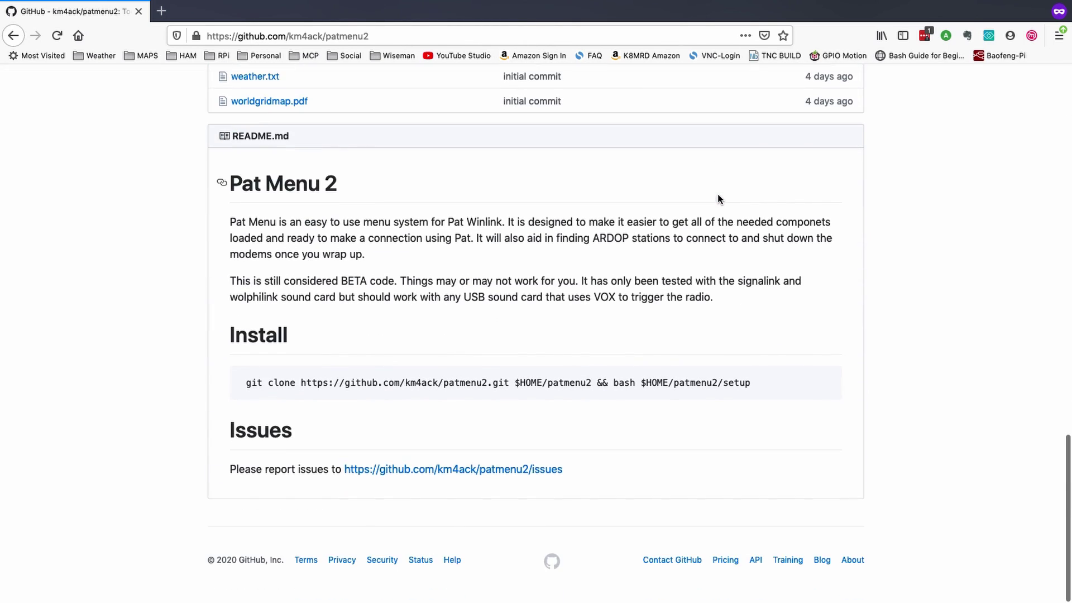
drag(306, 335, 203, 334)
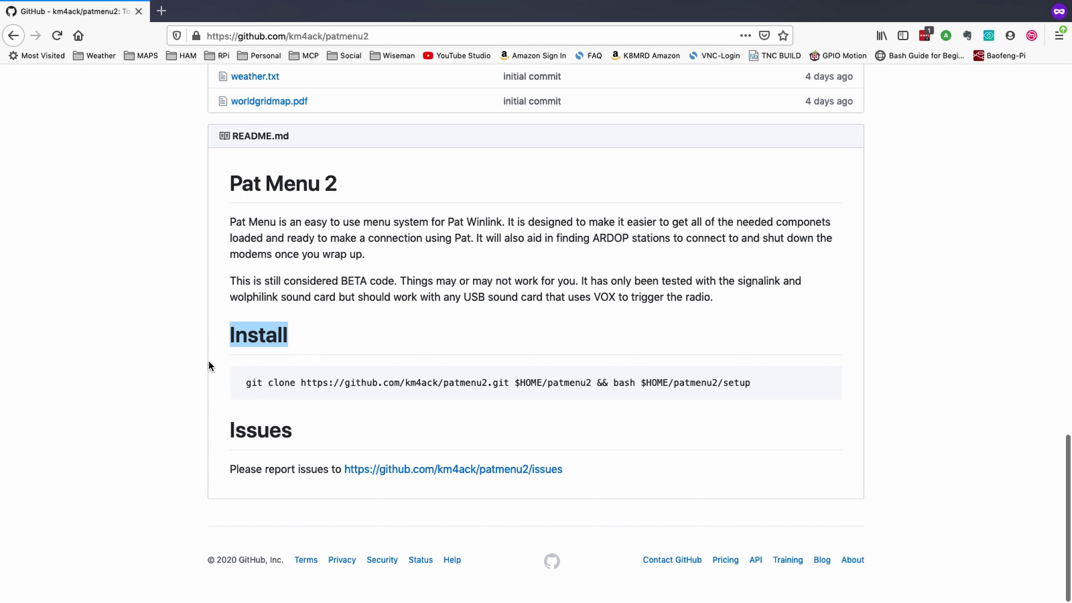
drag(241, 381, 769, 384)
key(ctrl+c)
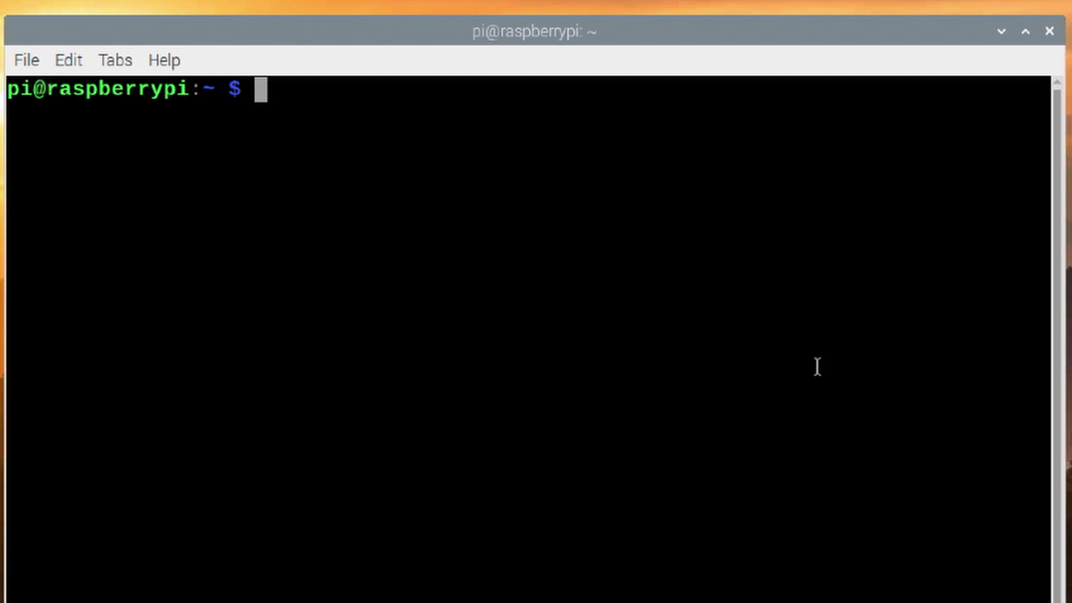
Step: Paste and run the copied patmenu2 clone and setup command in the Raspberry Pi terminal, check its output, and close the terminal
right_click(279, 104)
click(331, 209)
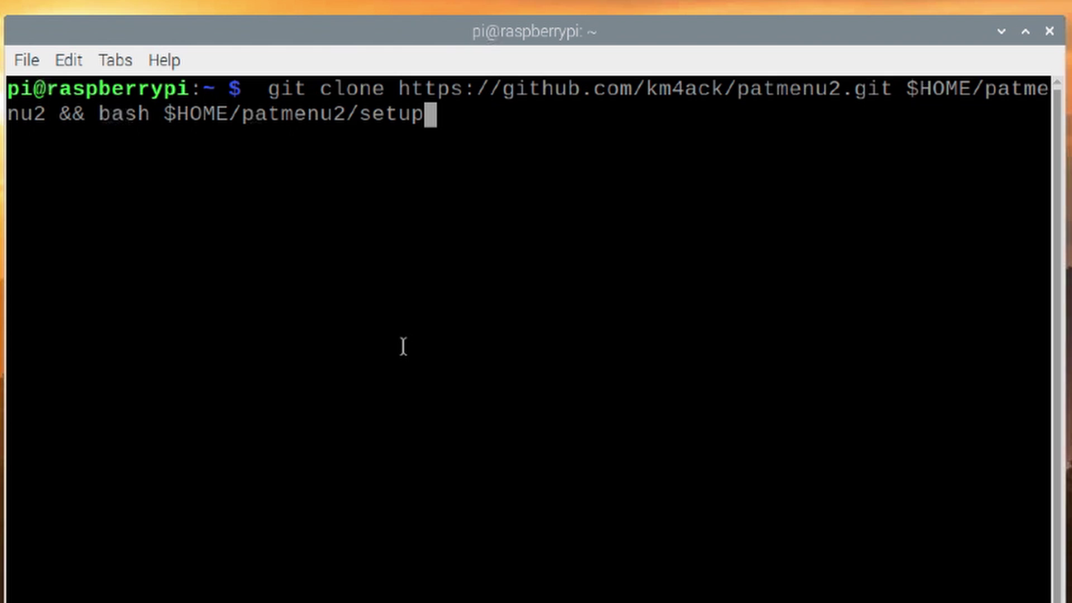
key(Return)
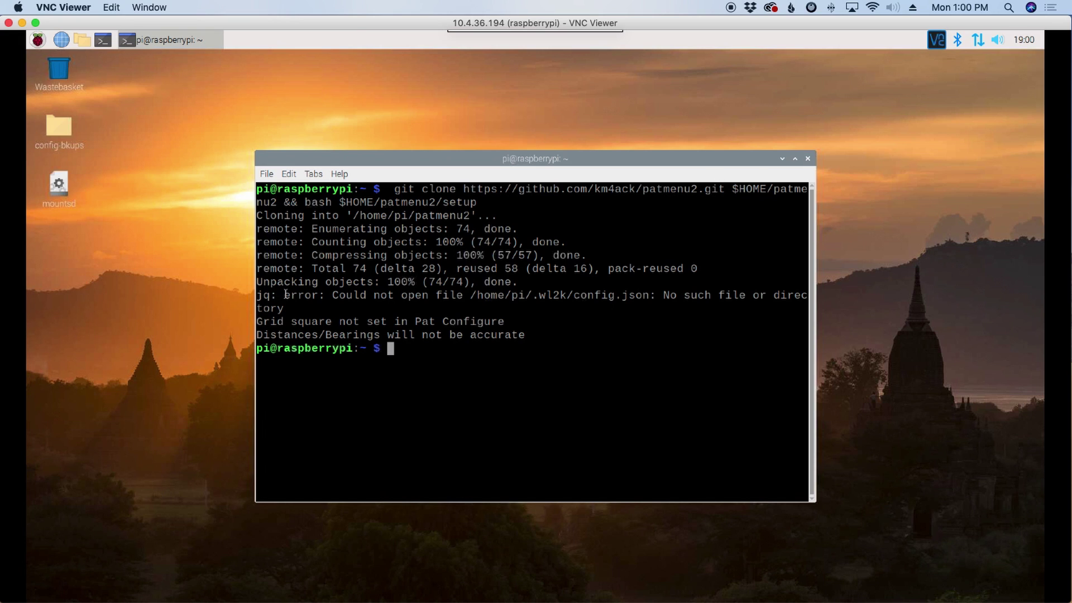
drag(283, 295, 649, 296)
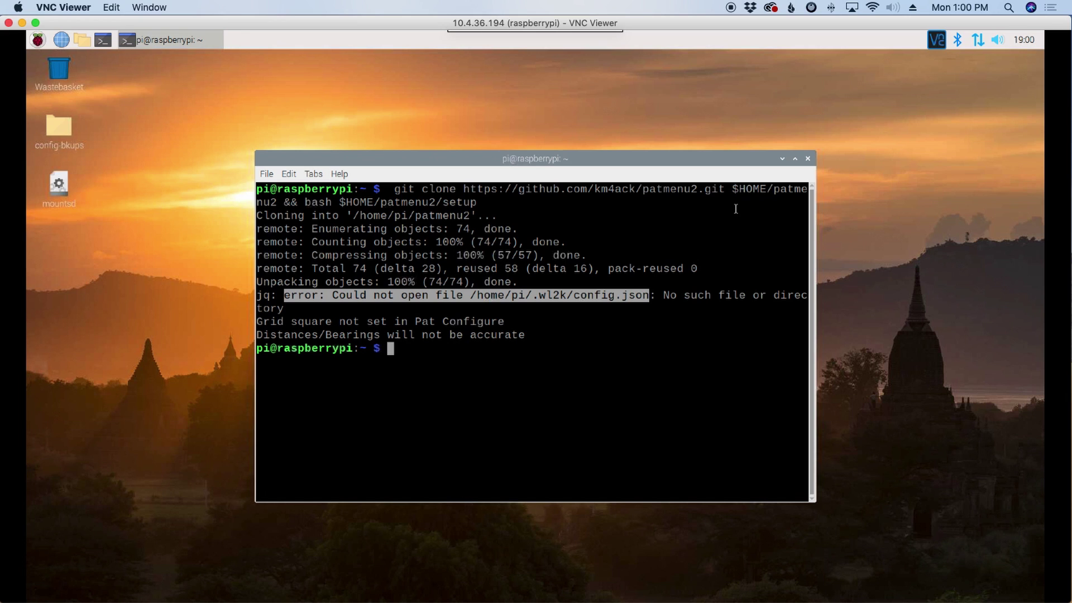
click(808, 159)
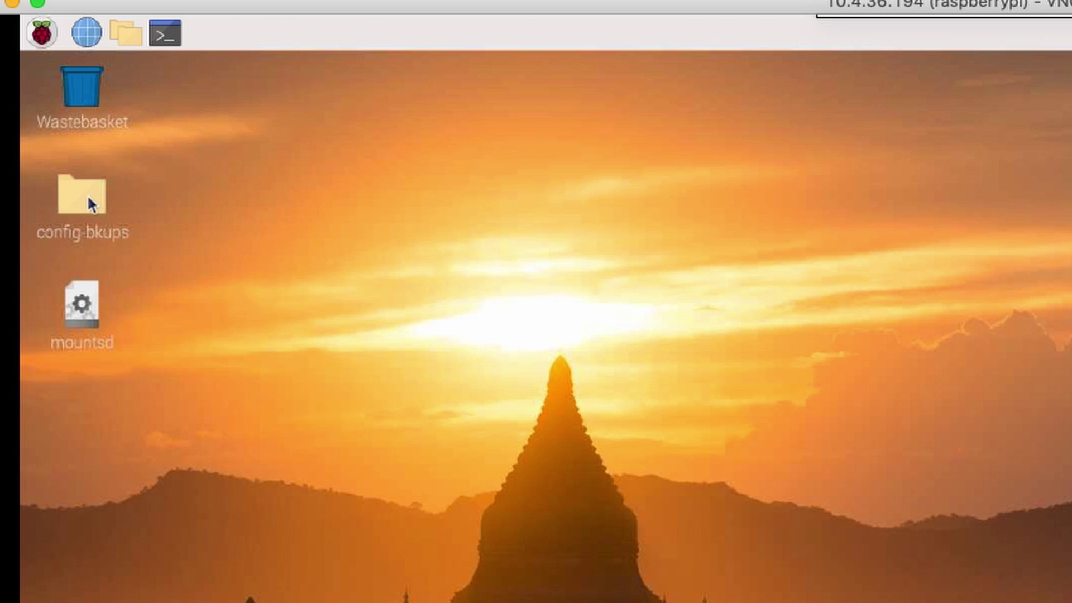
Step: View the contents of the config-bkups folder on the desktop and close it
double_click(87, 194)
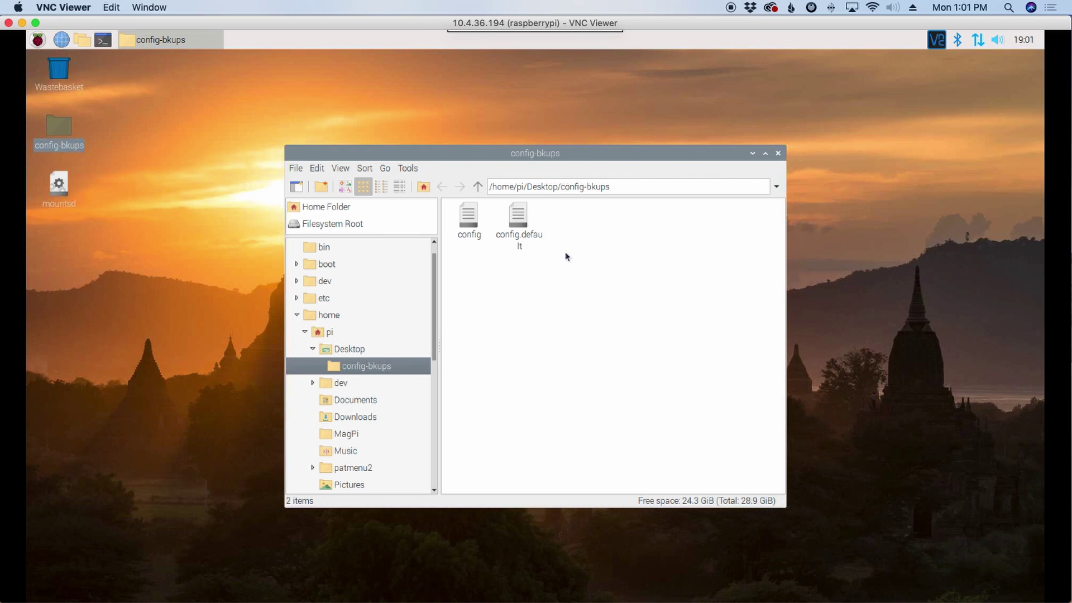
click(778, 153)
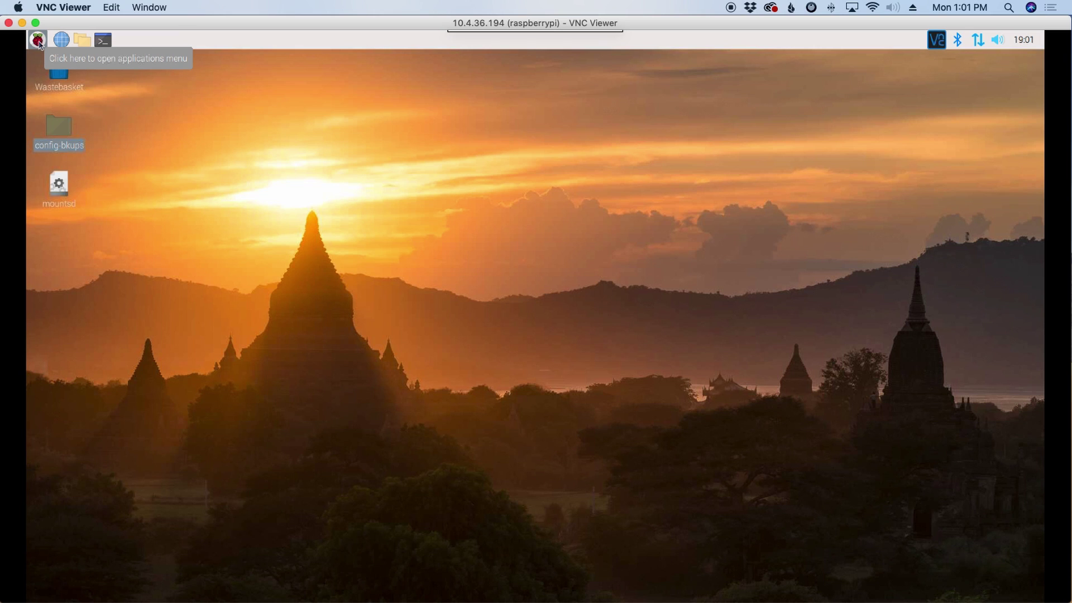
Step: Launch Pat Menu from the Internet category of the installed applications
click(38, 41)
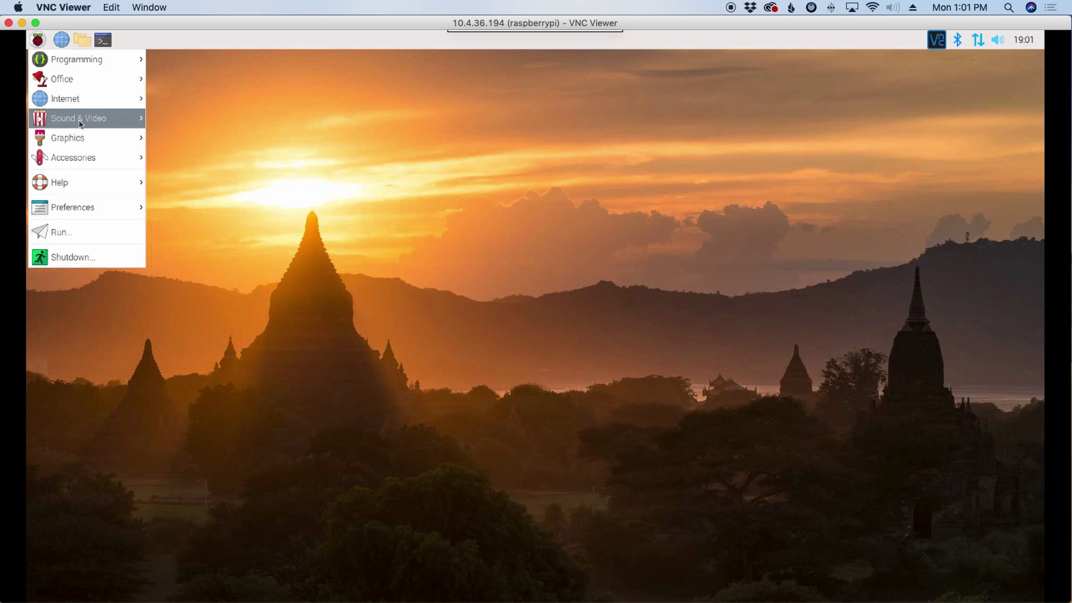
mouse_move(54, 158)
mouse_move(111, 103)
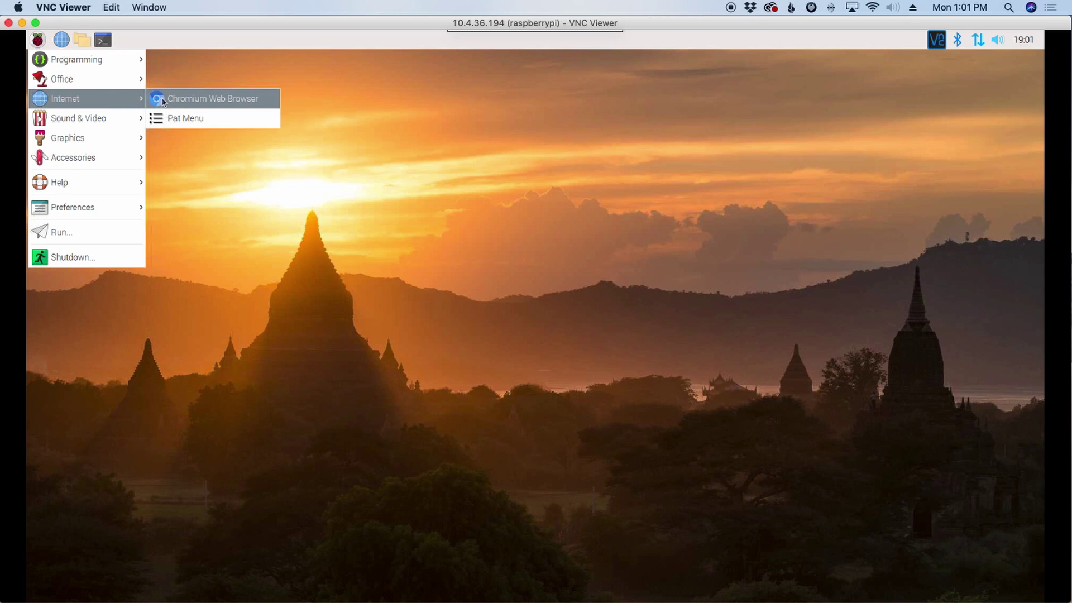
click(182, 119)
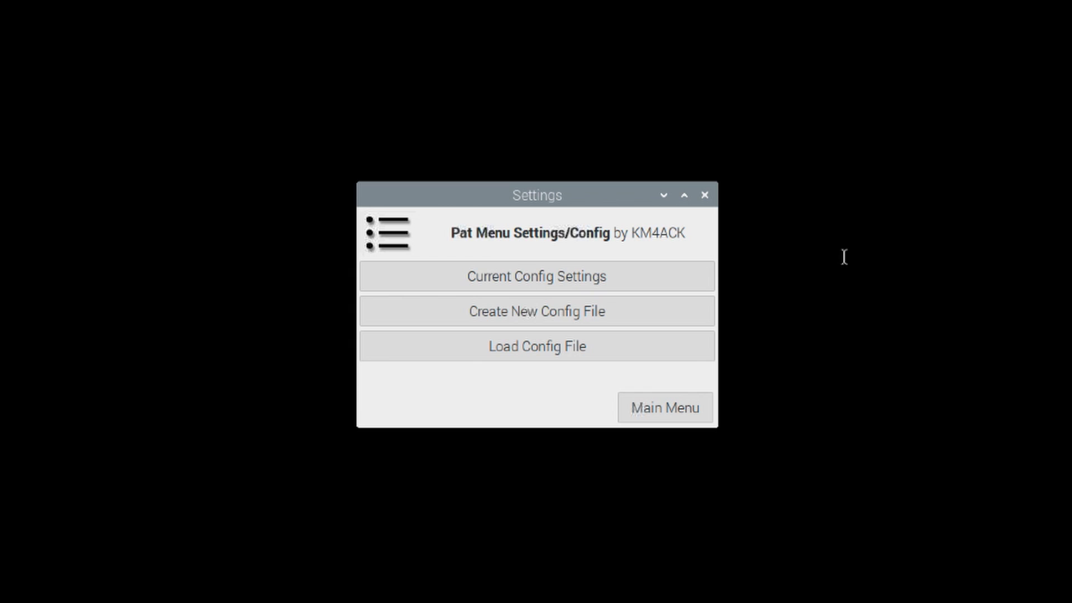
Step: Start a new config file with Rig Control set to yes and PKT inserted before FM in the 2M mode for the radio
click(508, 314)
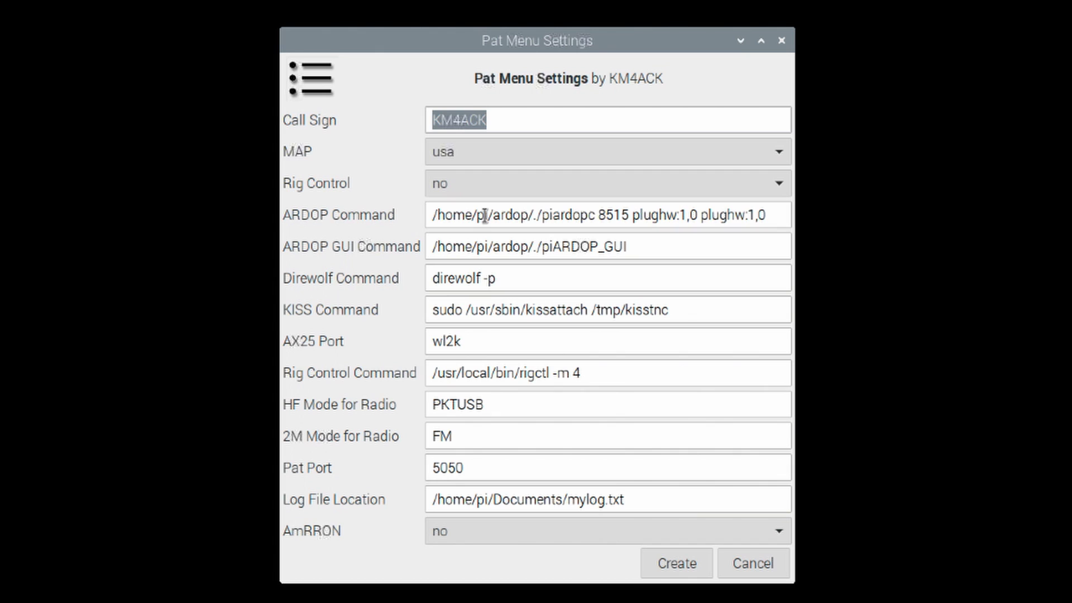
click(481, 190)
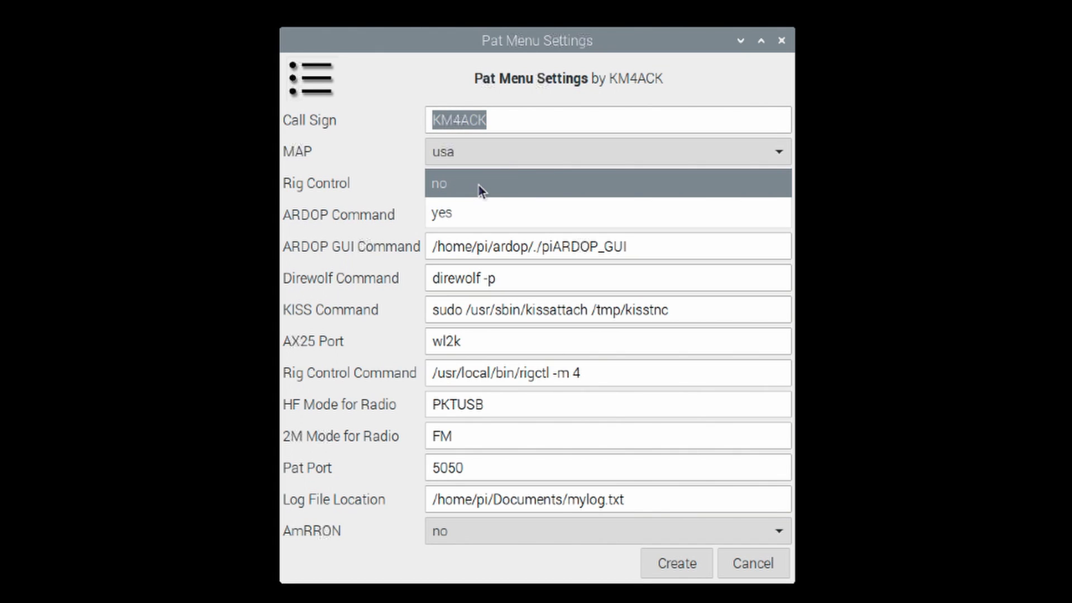
click(467, 212)
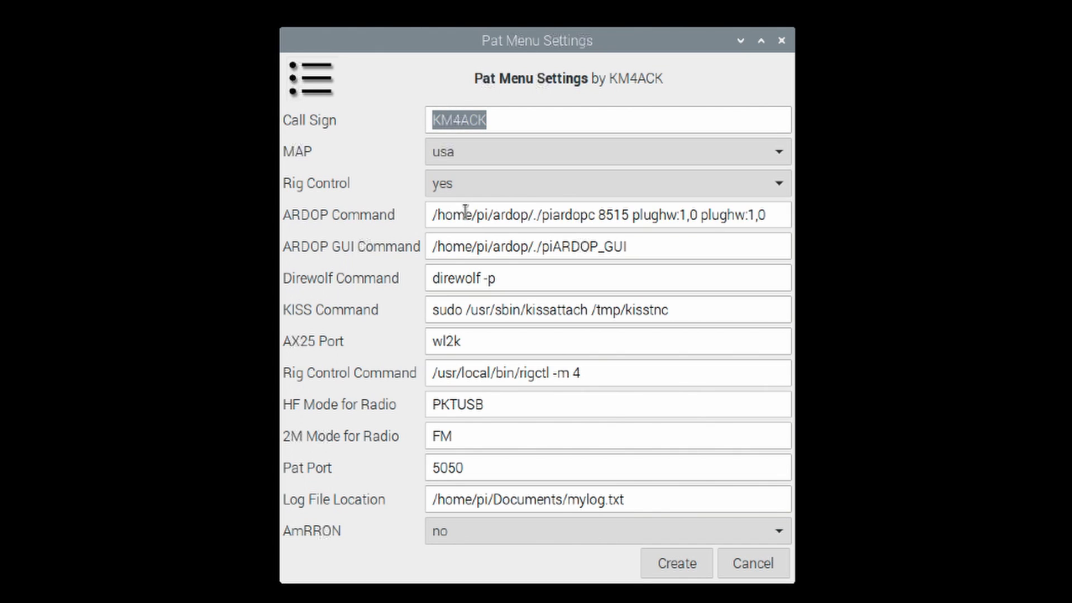
click(434, 436)
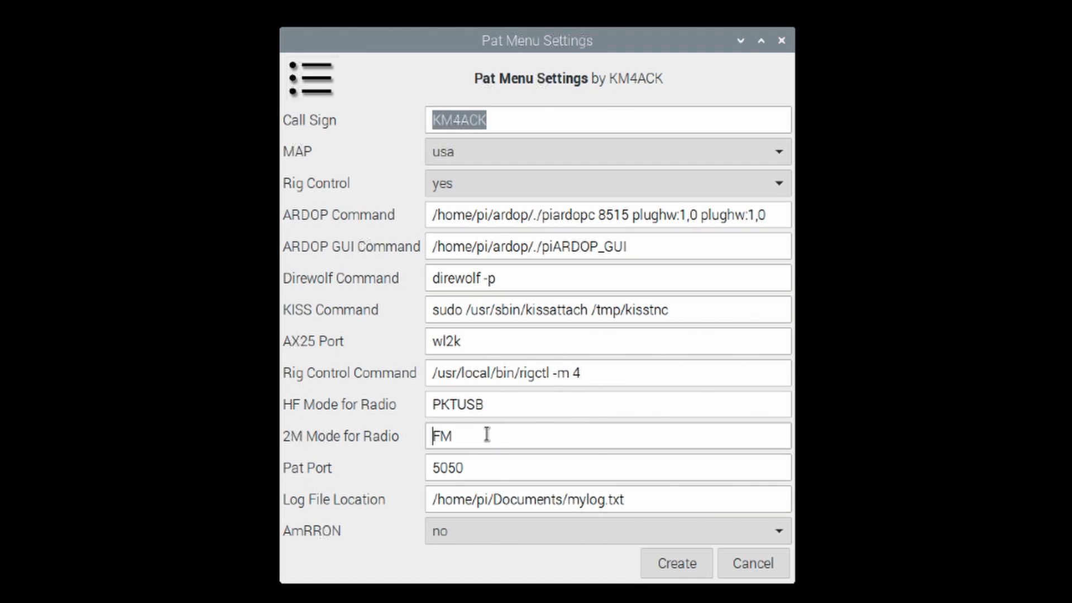
text(z)
key(BackSpace)
text(PKT)
Step: Create the config file with these settings under the name 857
click(675, 561)
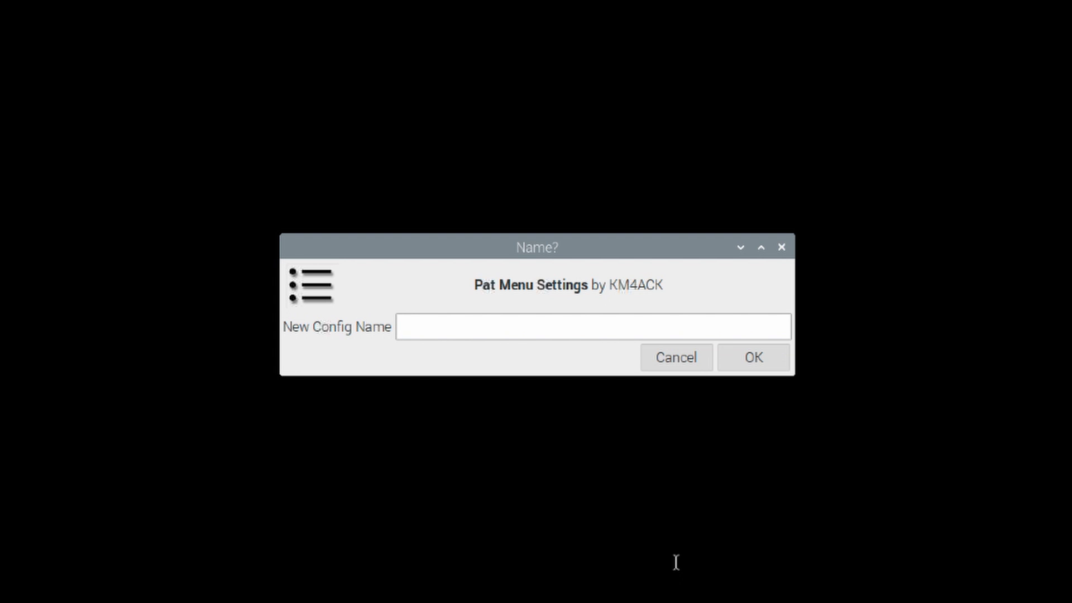
text(857)
click(759, 364)
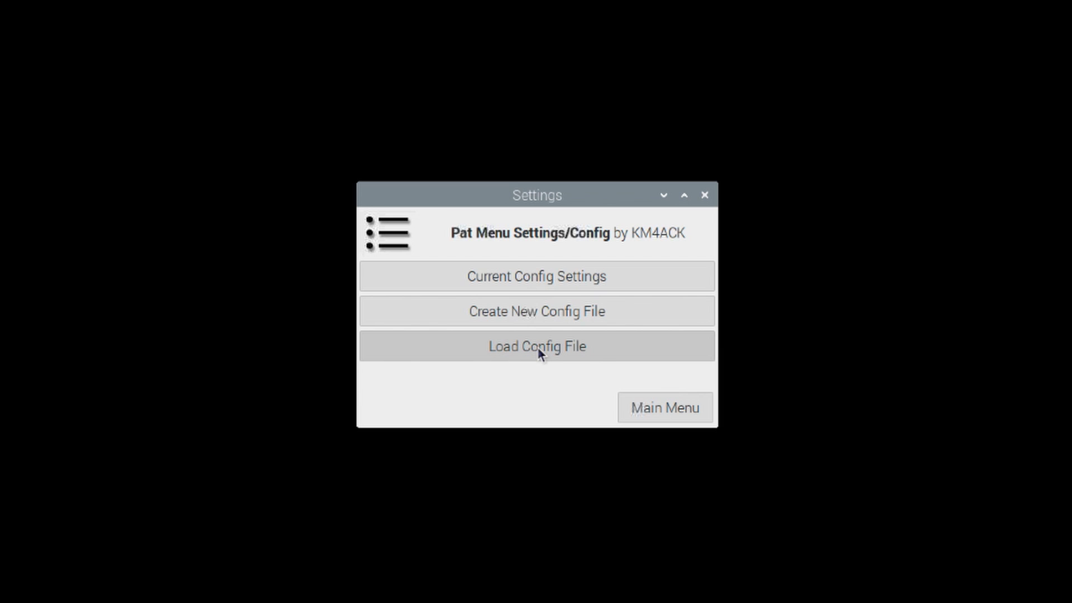
Step: Load 857.config as the active Pat Menu configuration and dismiss the confirmation
click(538, 347)
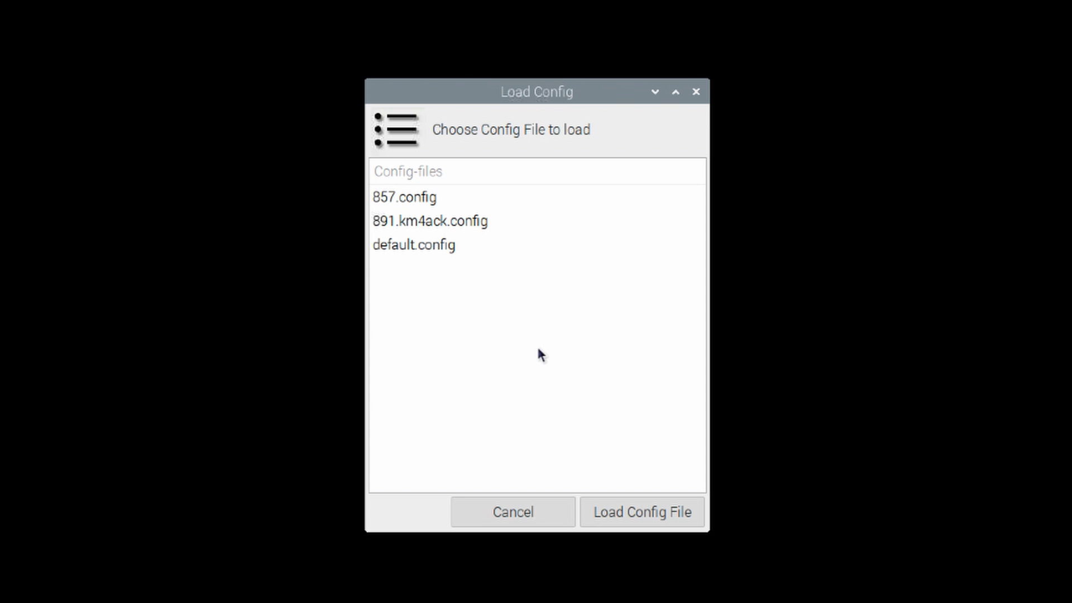
click(423, 199)
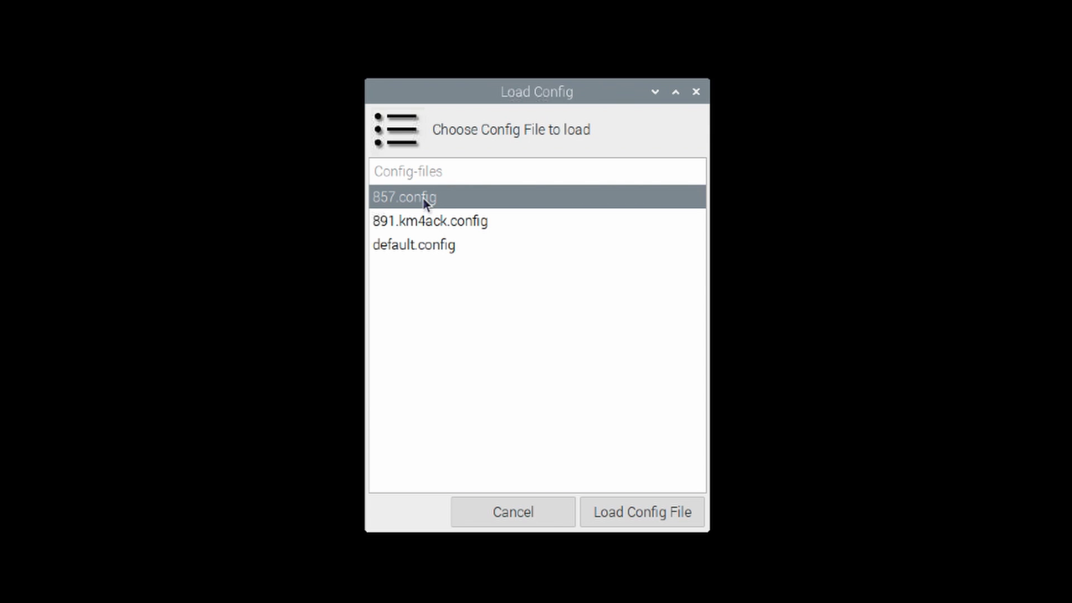
click(649, 510)
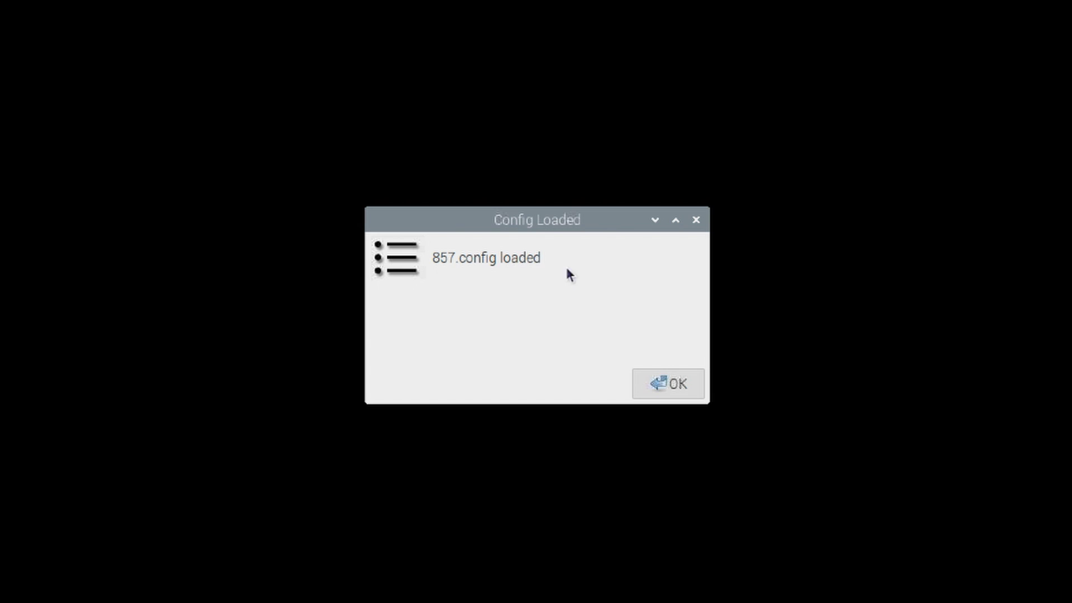
click(682, 382)
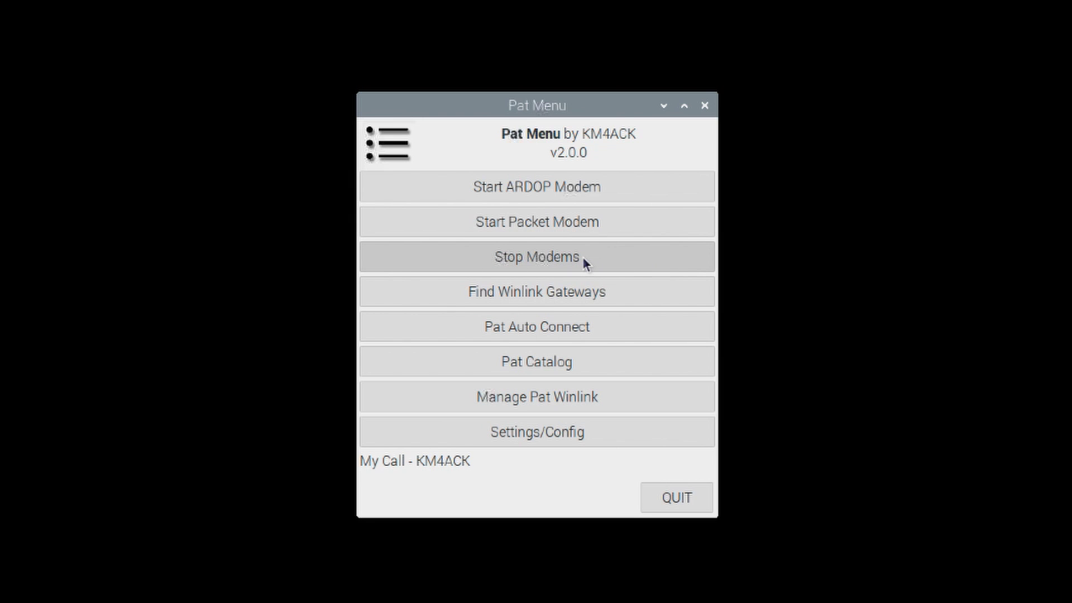
Step: Open the search for Winlink gateways and set the band to search to 40
click(522, 293)
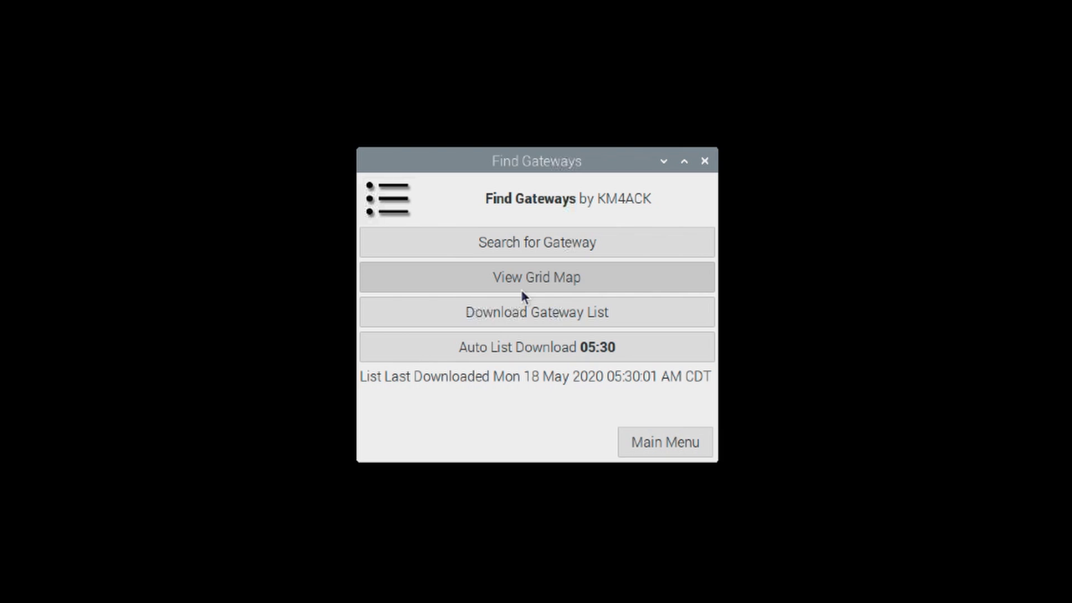
click(518, 246)
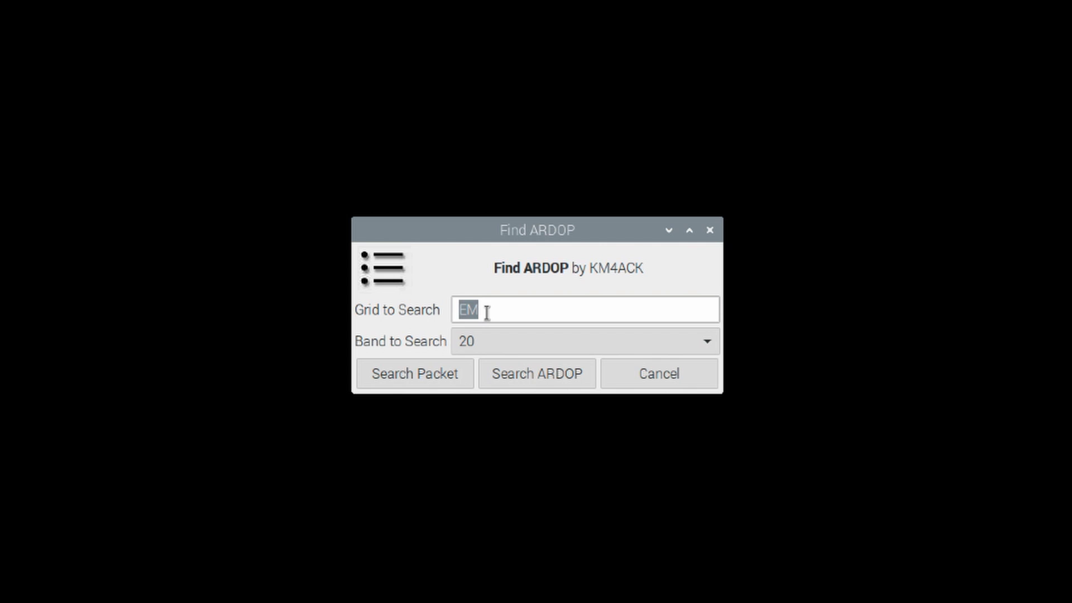
click(502, 346)
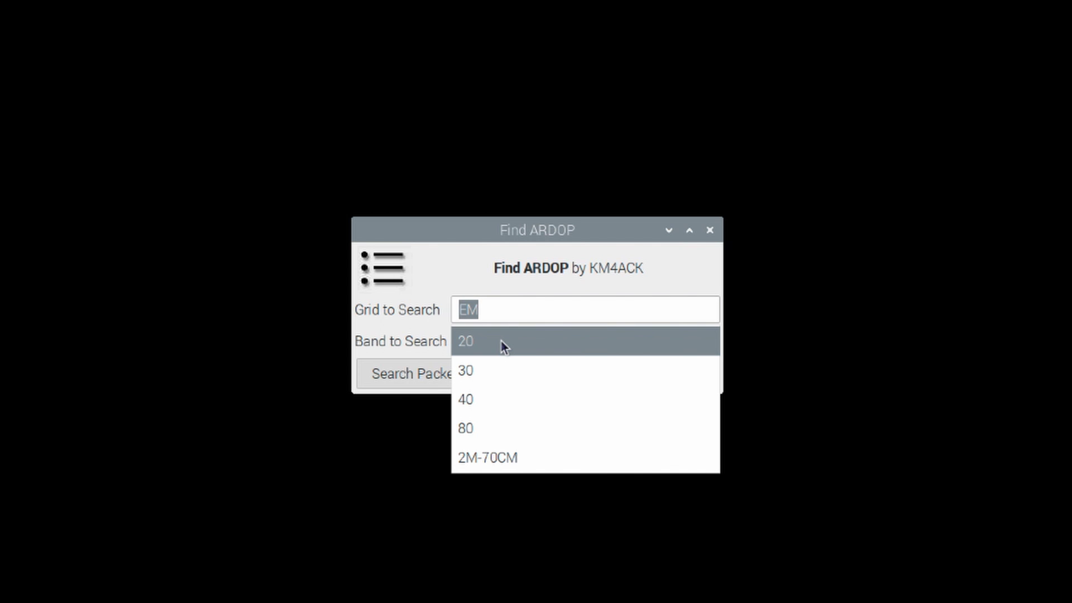
click(474, 271)
click(536, 402)
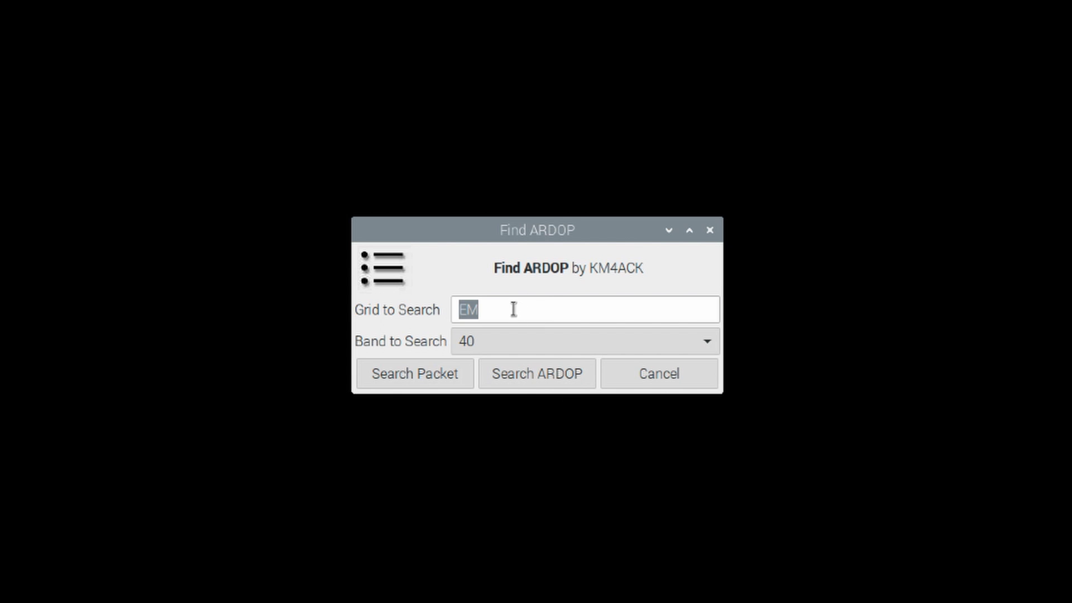
Step: Search for ARDOP gateways and add the WW4MSK gateway on 7101 as a Pat Winlink alias, dismissing the confirmation
click(537, 373)
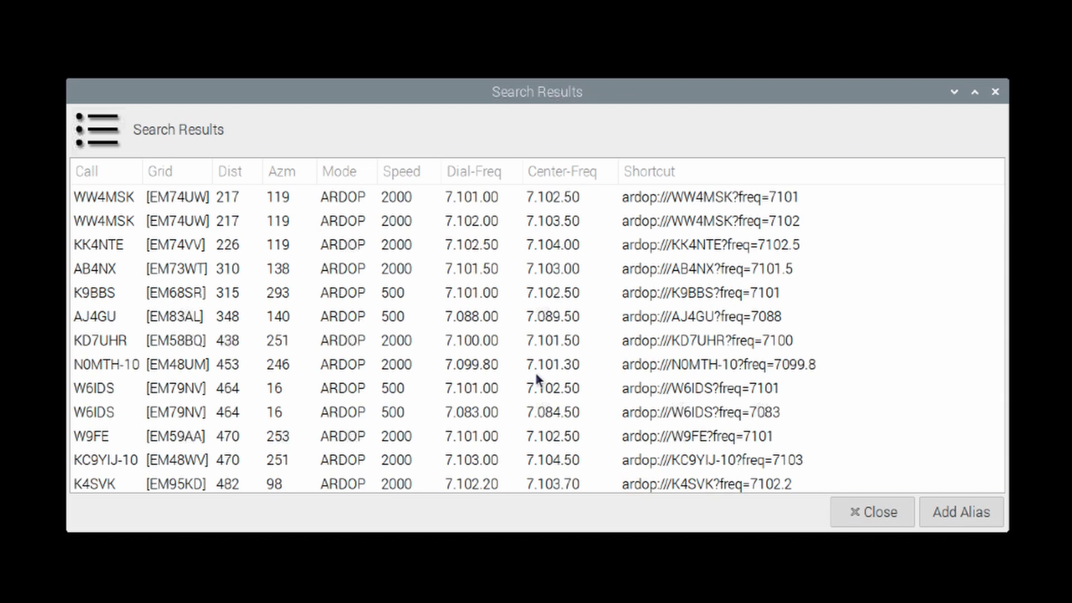
click(188, 200)
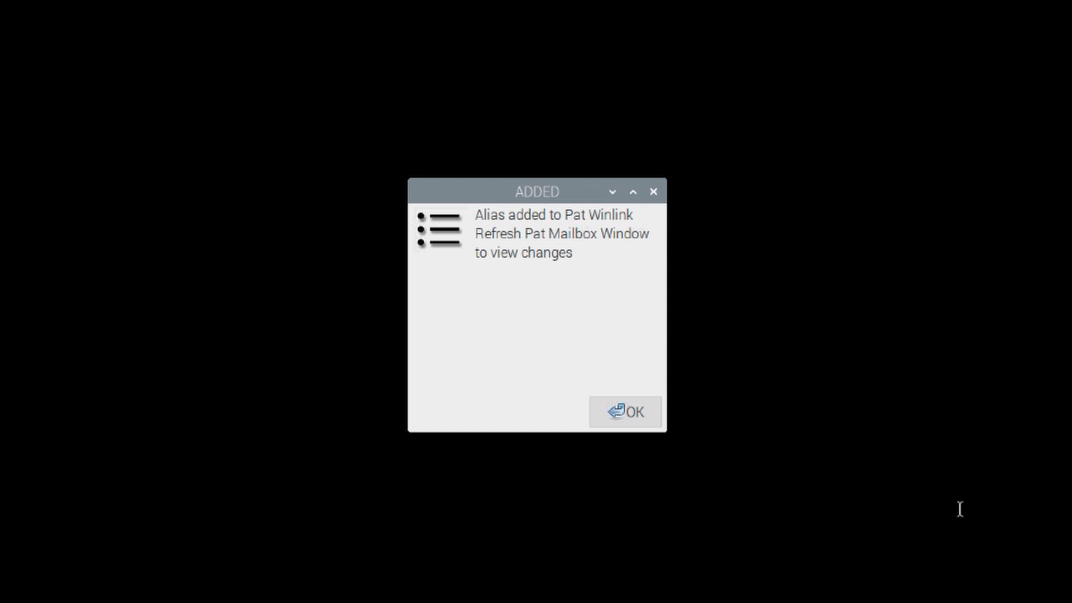
click(632, 413)
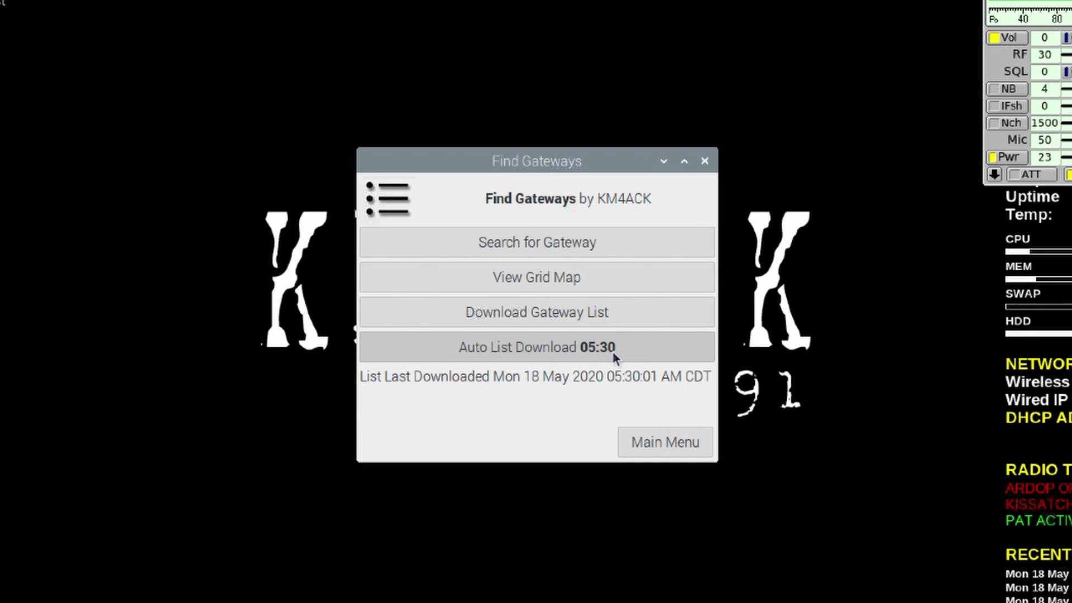
Step: Set the daily automatic gateway list download to 06:00 and return to the main menu
click(530, 347)
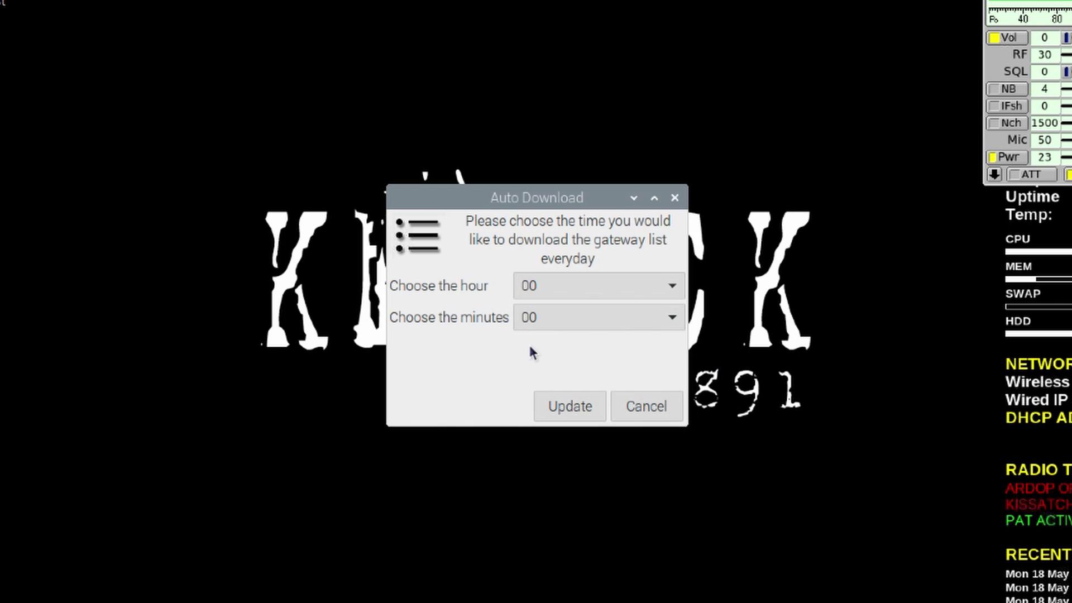
click(659, 285)
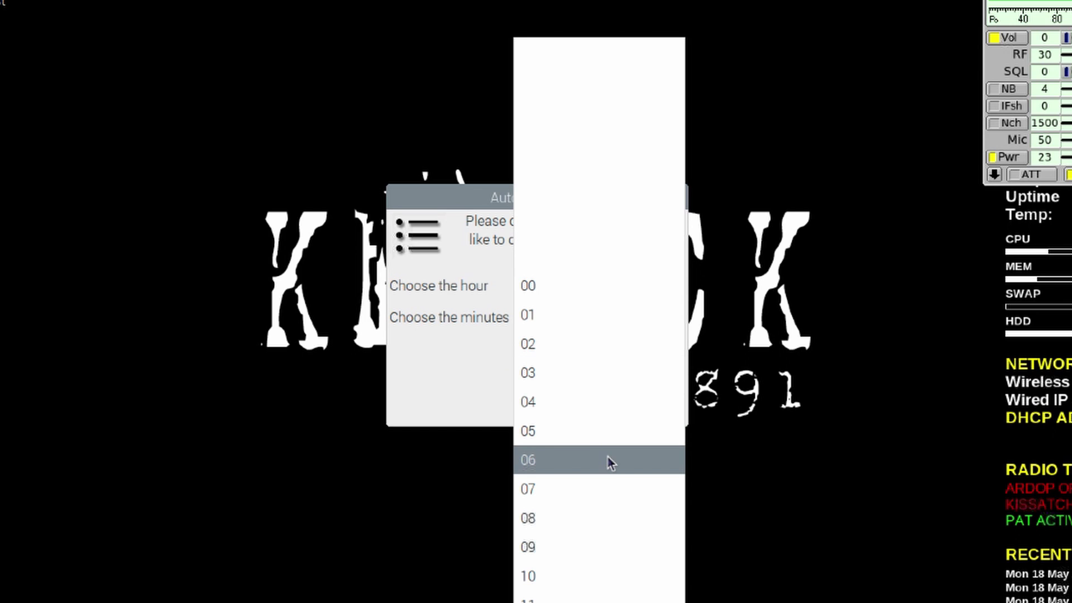
click(608, 457)
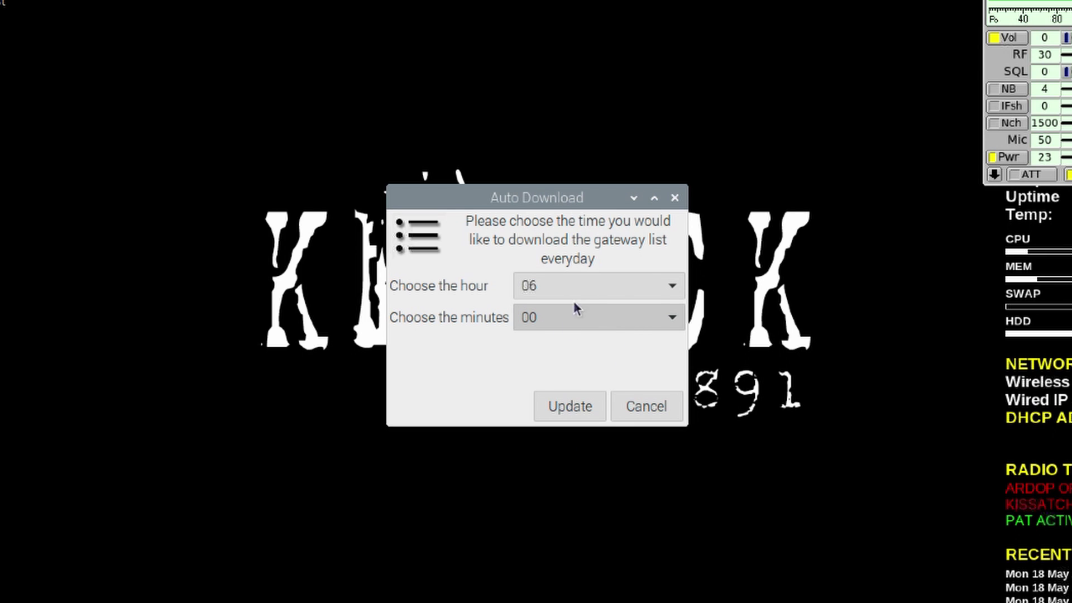
click(580, 407)
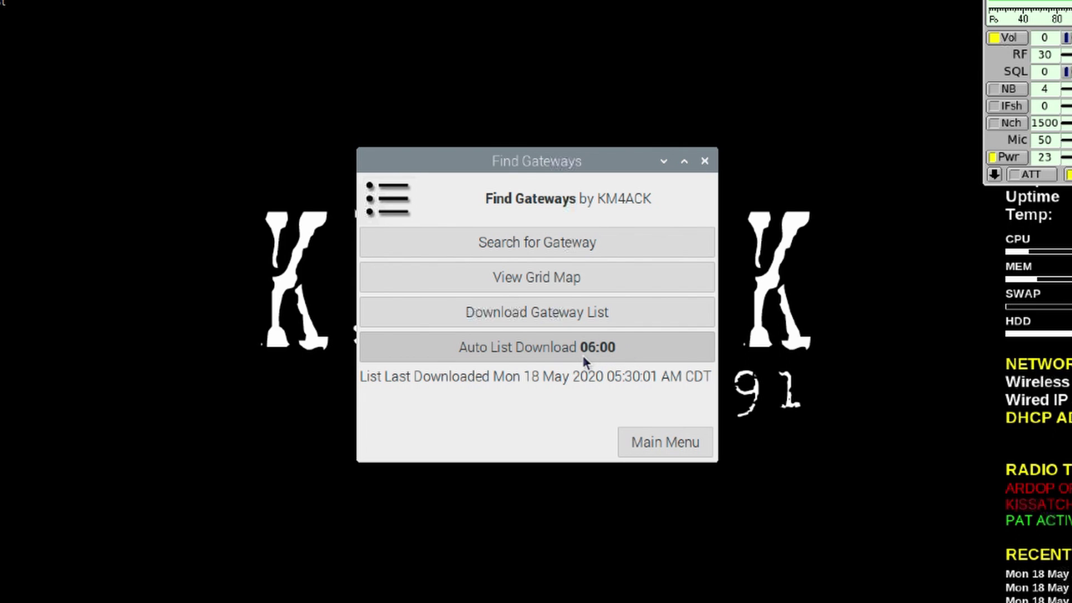
click(681, 444)
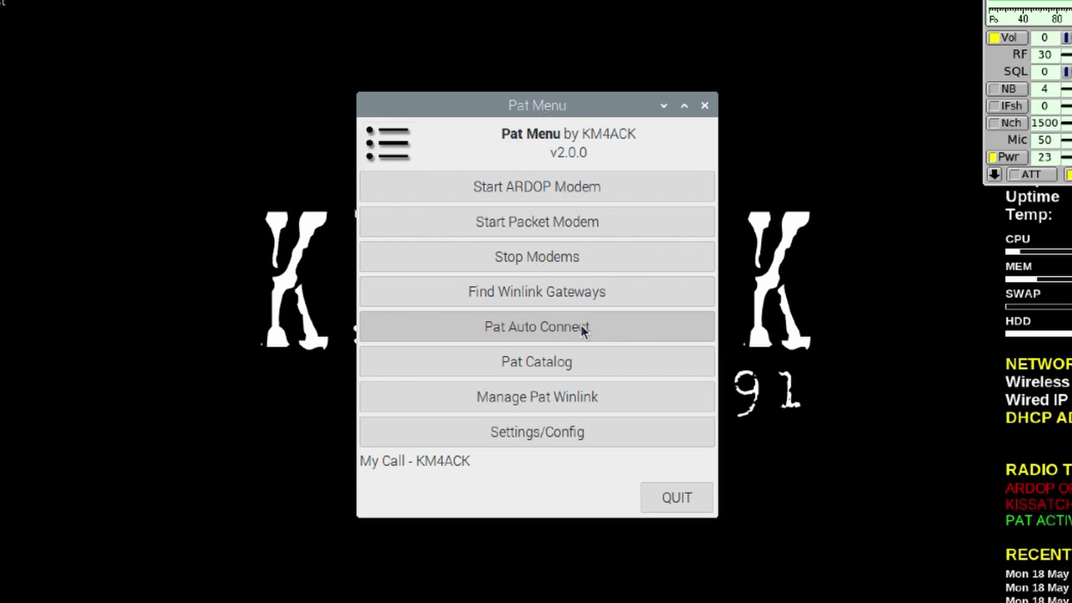
Step: Review the Pat Auto Connect settings, trying band 30 without starting a connection, and the report types in the Pat Catalog
click(582, 329)
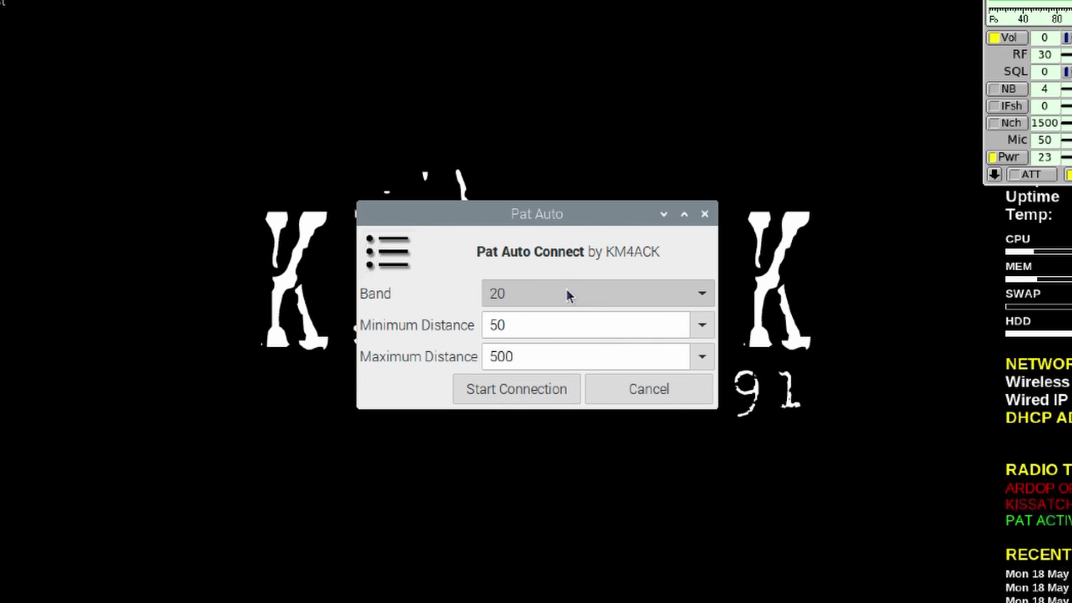
scroll(566, 289, down, 1)
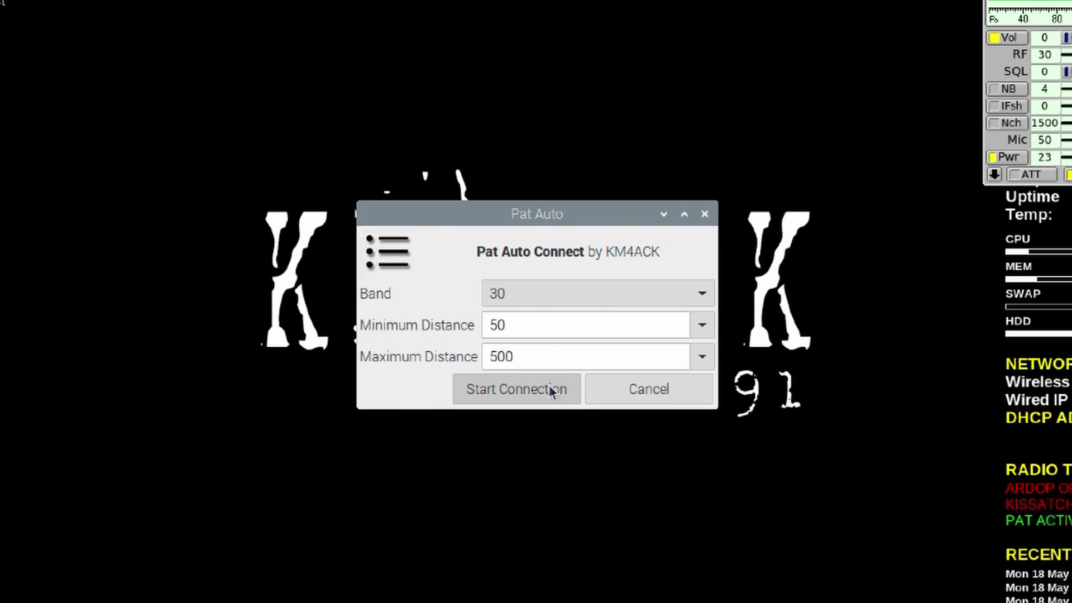
click(676, 386)
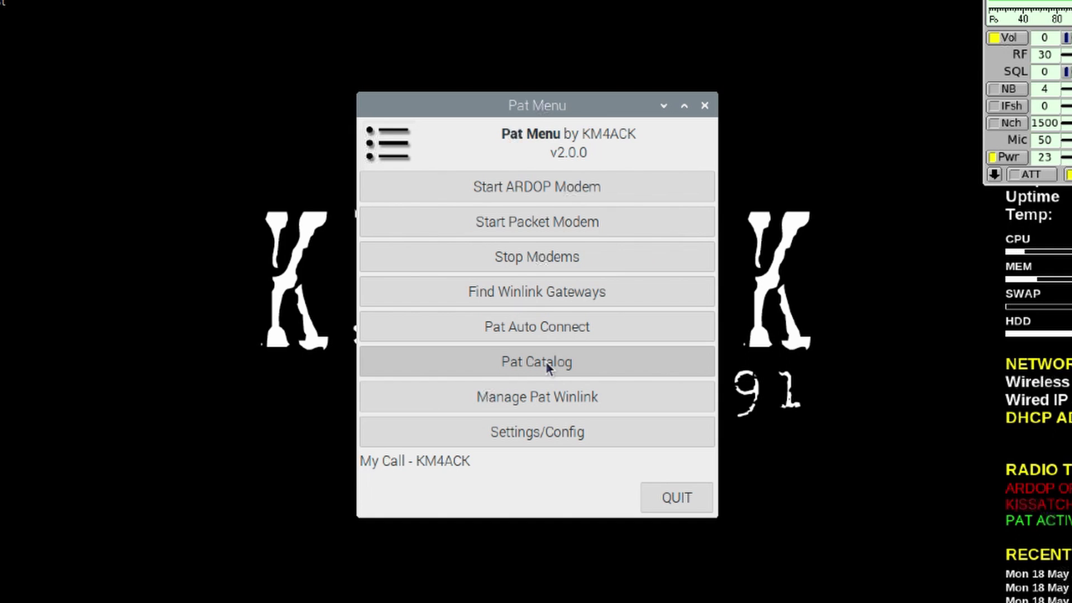
click(545, 361)
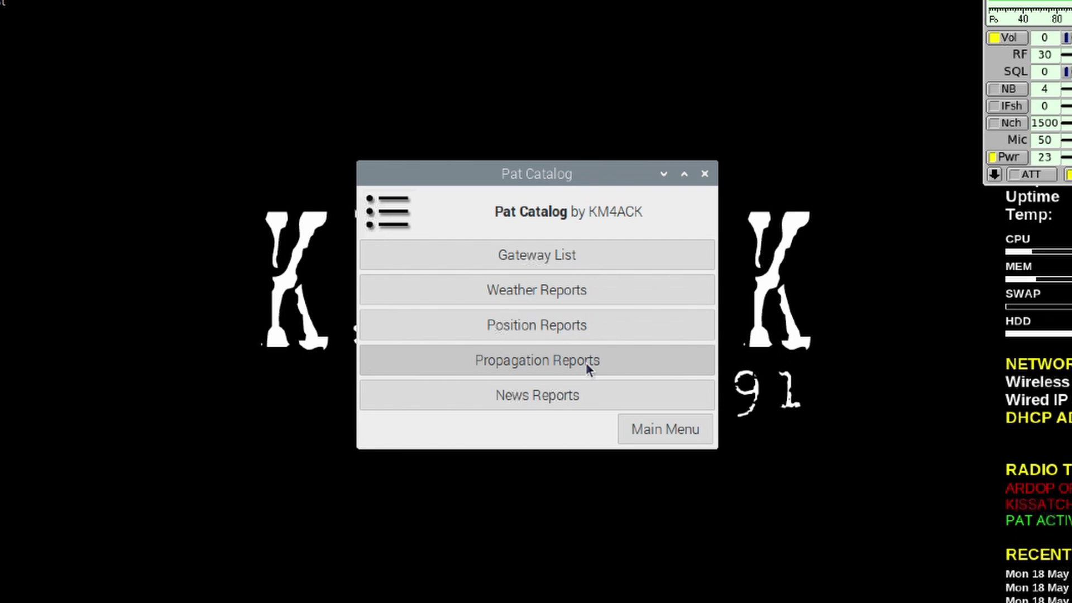
click(675, 431)
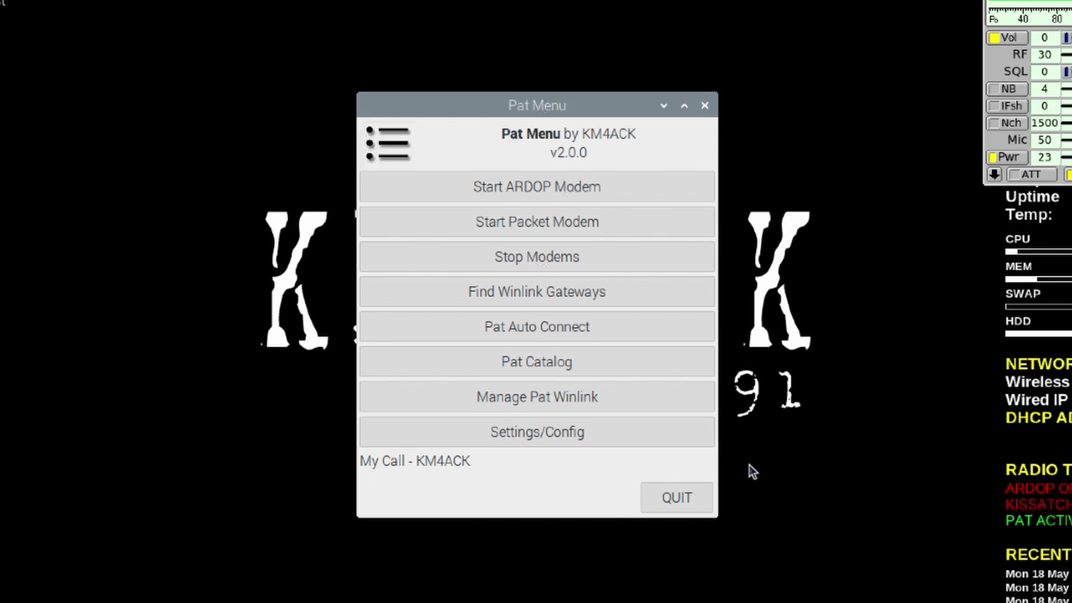
click(500, 396)
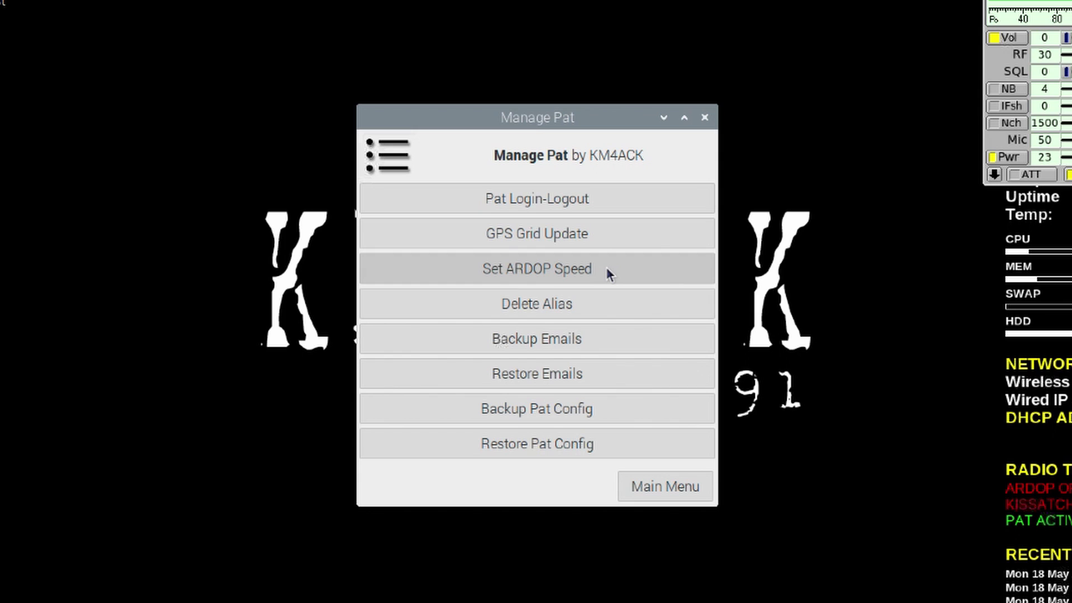
click(522, 307)
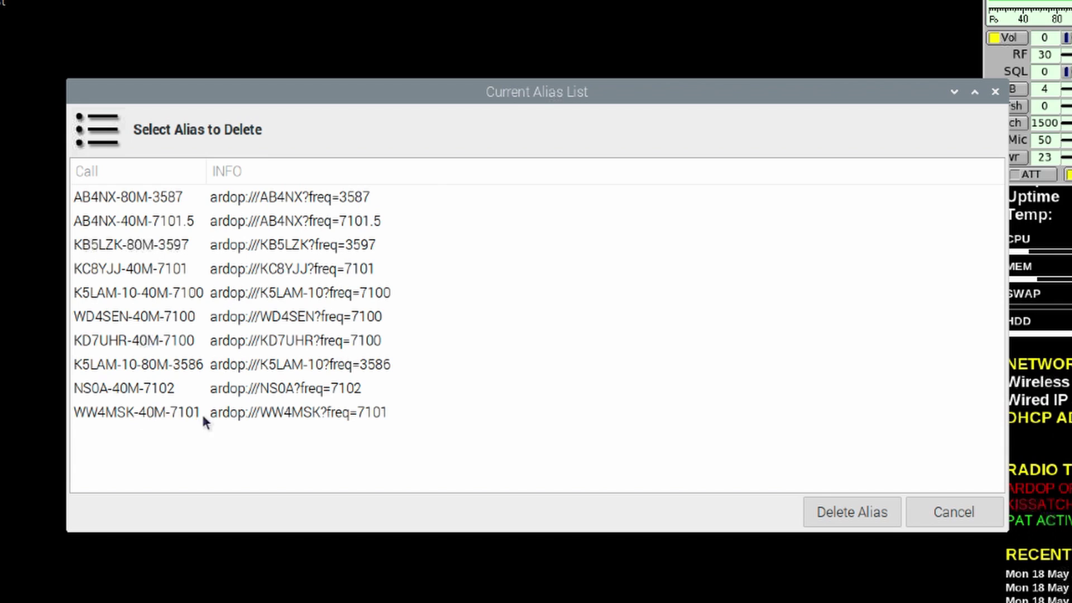
click(127, 413)
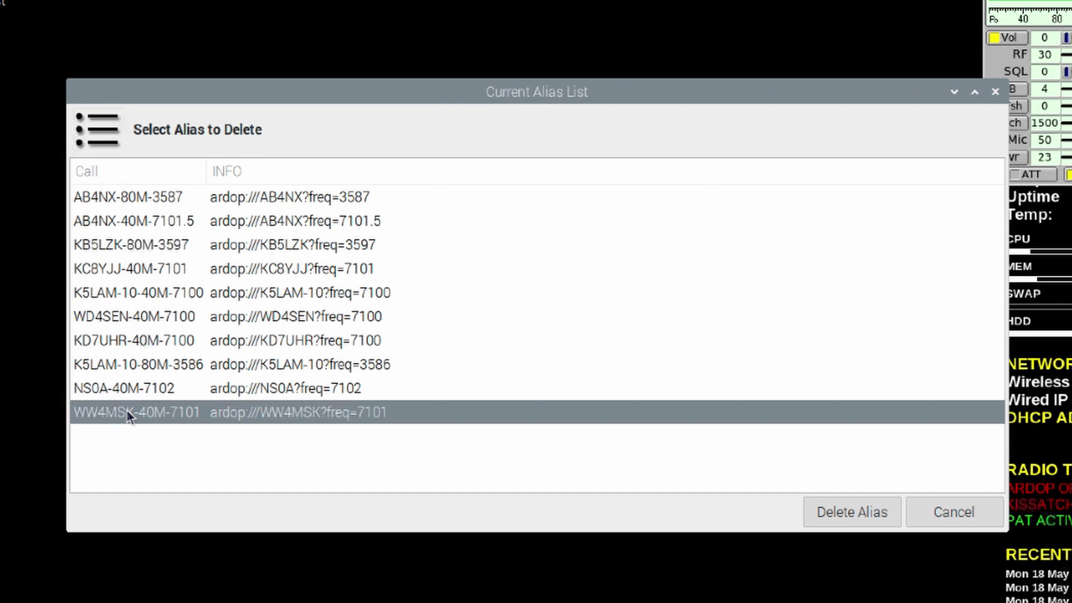
click(850, 508)
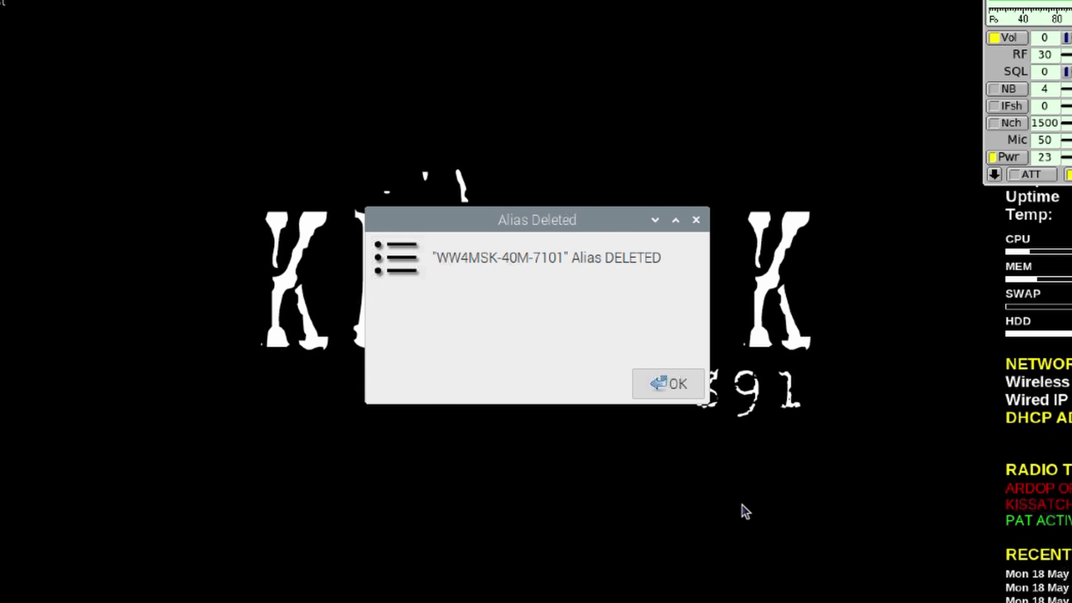
click(667, 383)
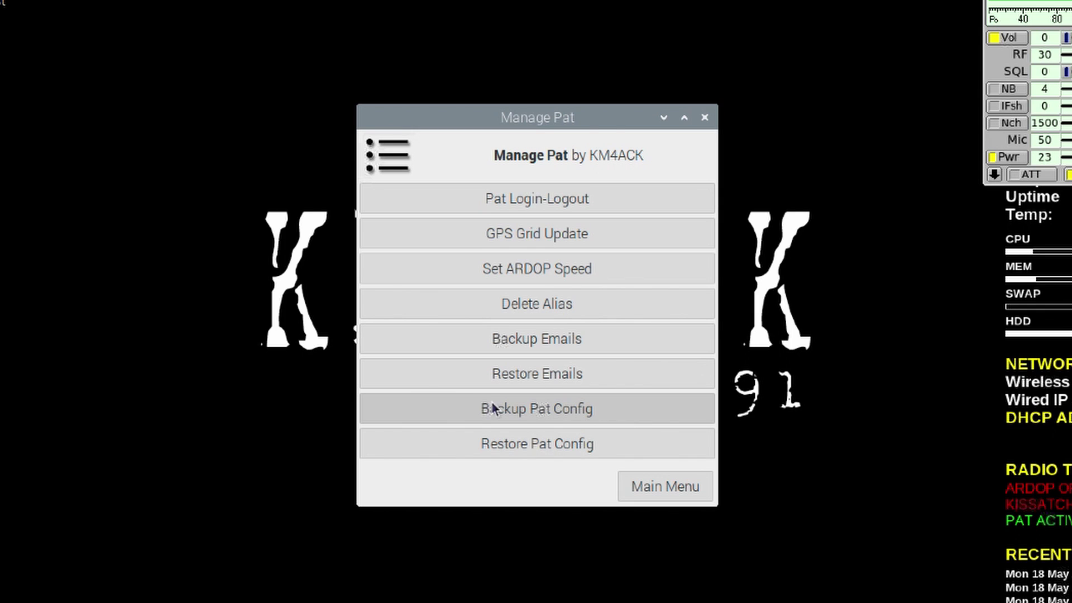
Step: Switch to a terminal and run pat configure to open the Pat configuration file for editing
click(618, 443)
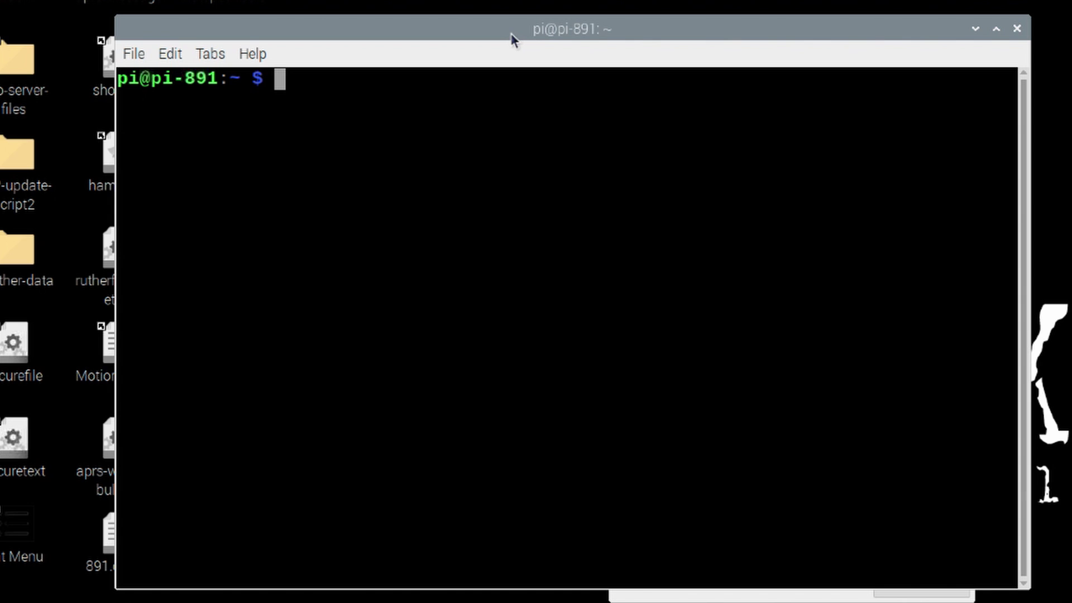
text(pat )
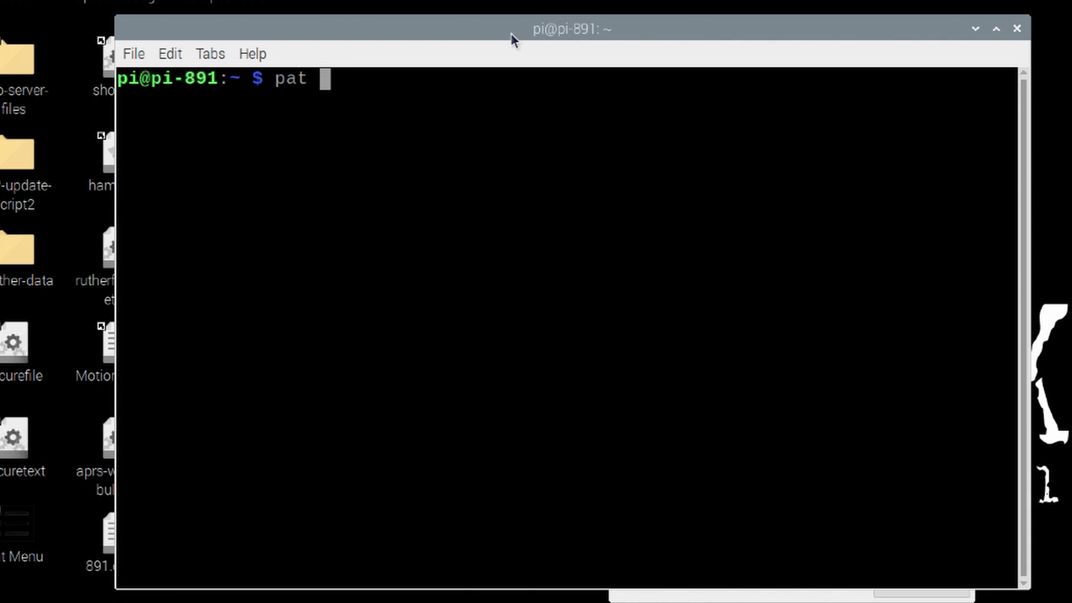
text(configure)
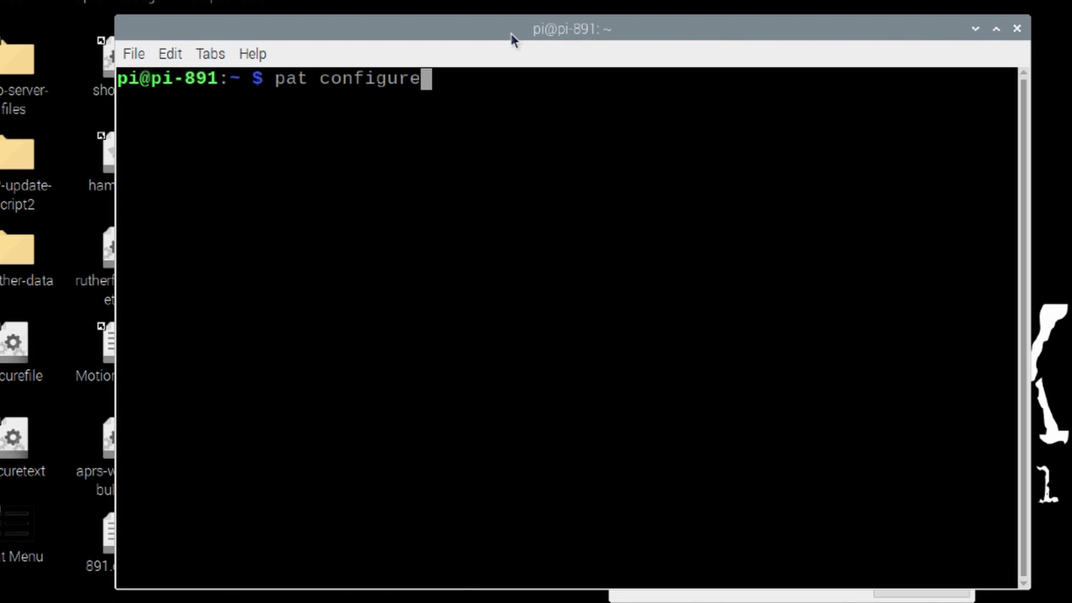
key(Return)
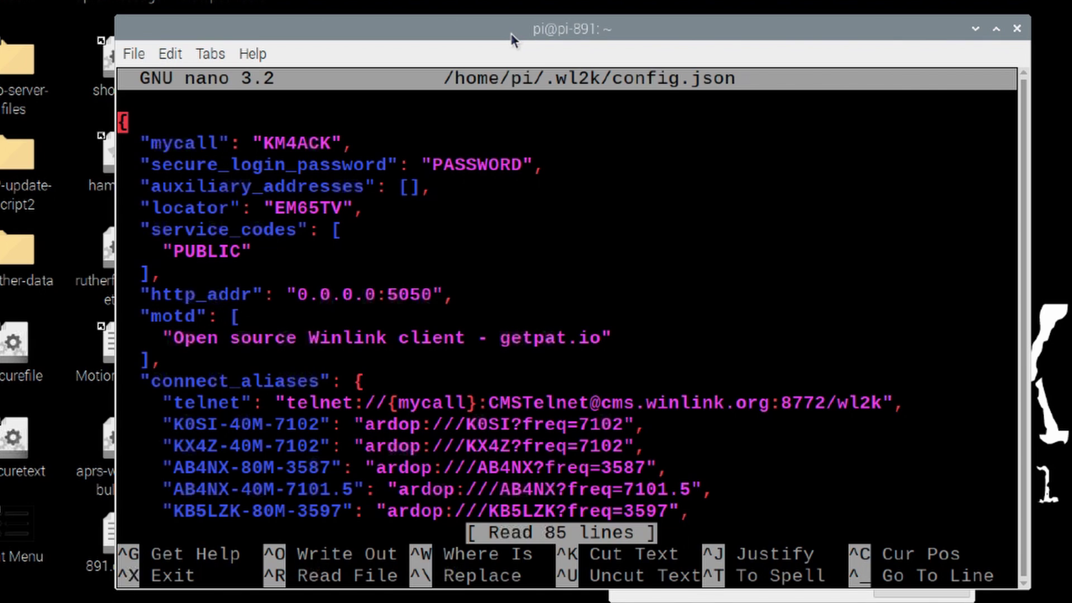